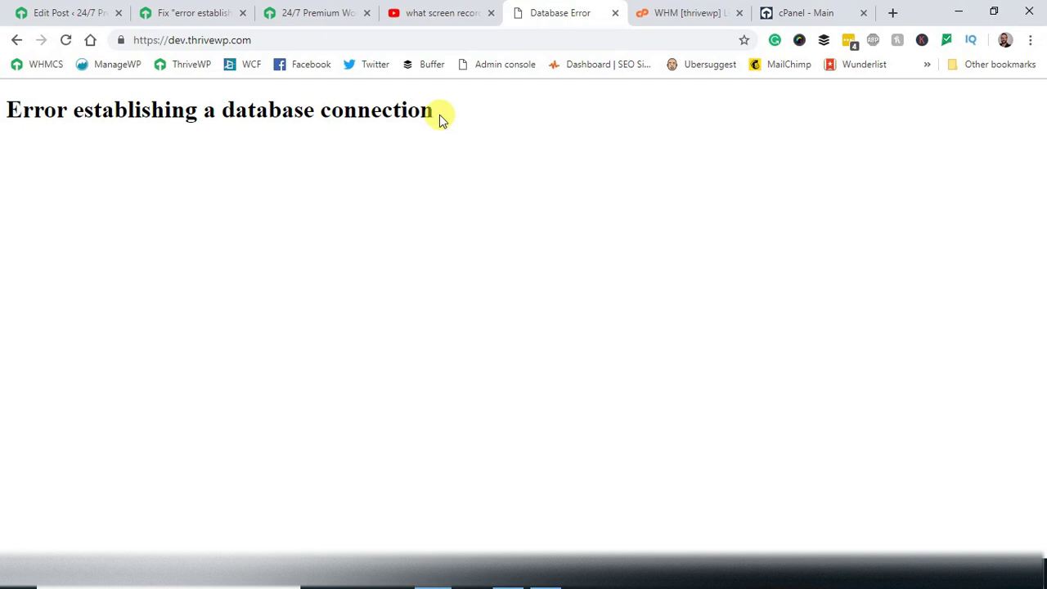
Open the wp-admin page of dev.thrivewp.com in place of the front page showing the database error.
{"action": "left_click_drag", "start_coordinate": [432, 113], "coordinate": [5, 117]}
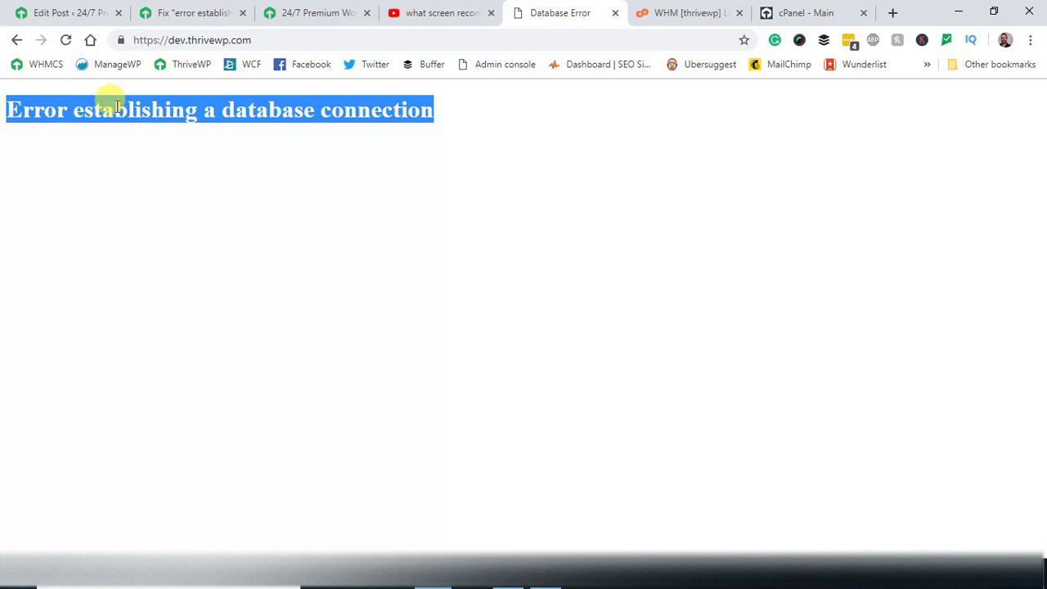
{"action": "left_click", "coordinate": [447, 193]}
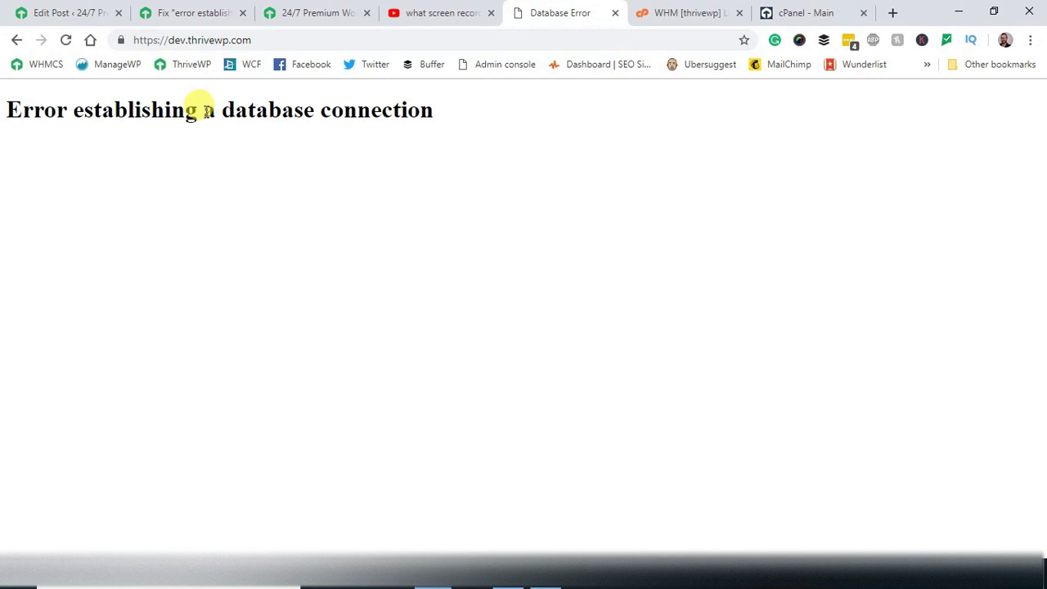
{"action": "left_click", "coordinate": [270, 41]}
{"action": "left_click", "coordinate": [274, 43]}
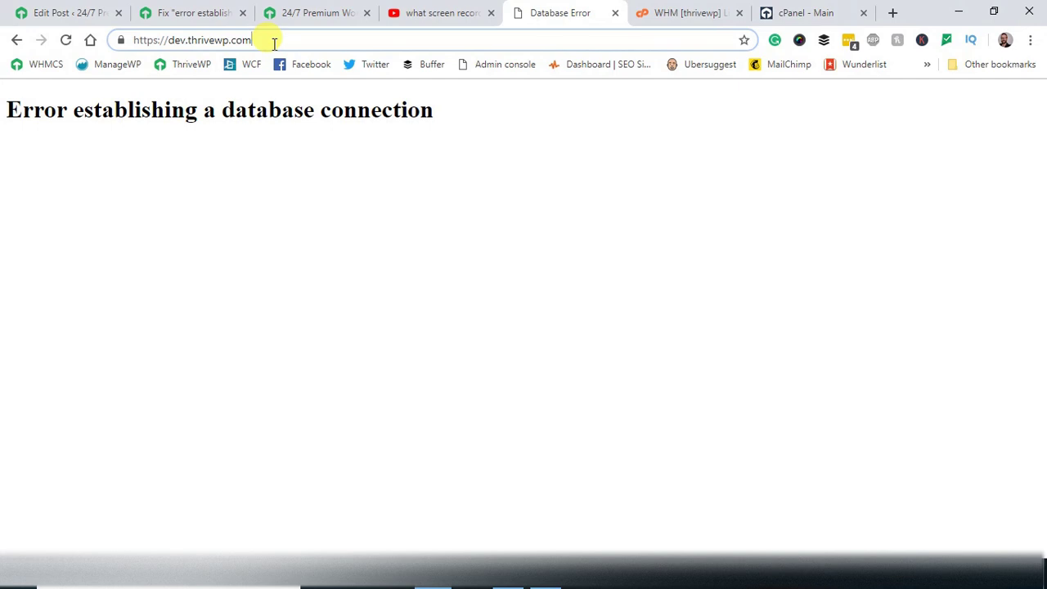
{"action": "type", "text": "/wp"}
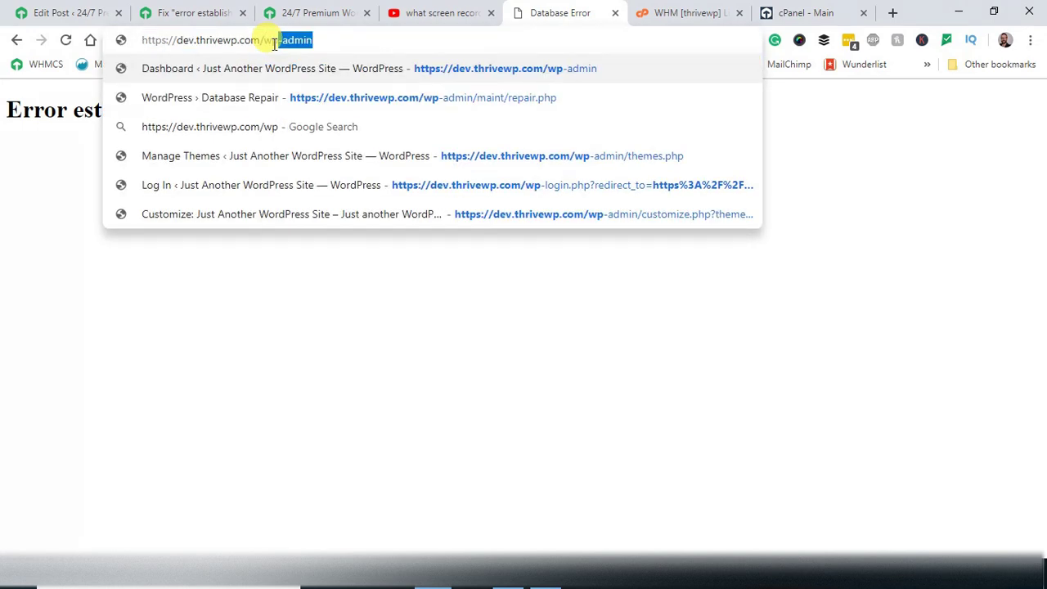
{"action": "key", "text": "Return"}
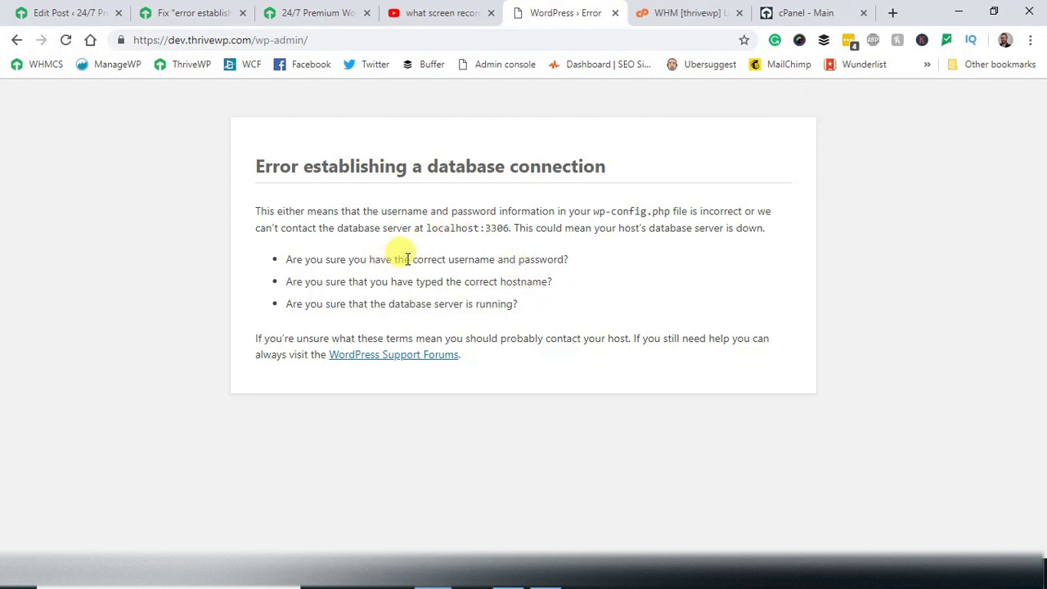
Examine the error page's hints about the database username and password and the wp-config.php file.
{"action": "left_click_drag", "start_coordinate": [403, 259], "coordinate": [575, 257]}
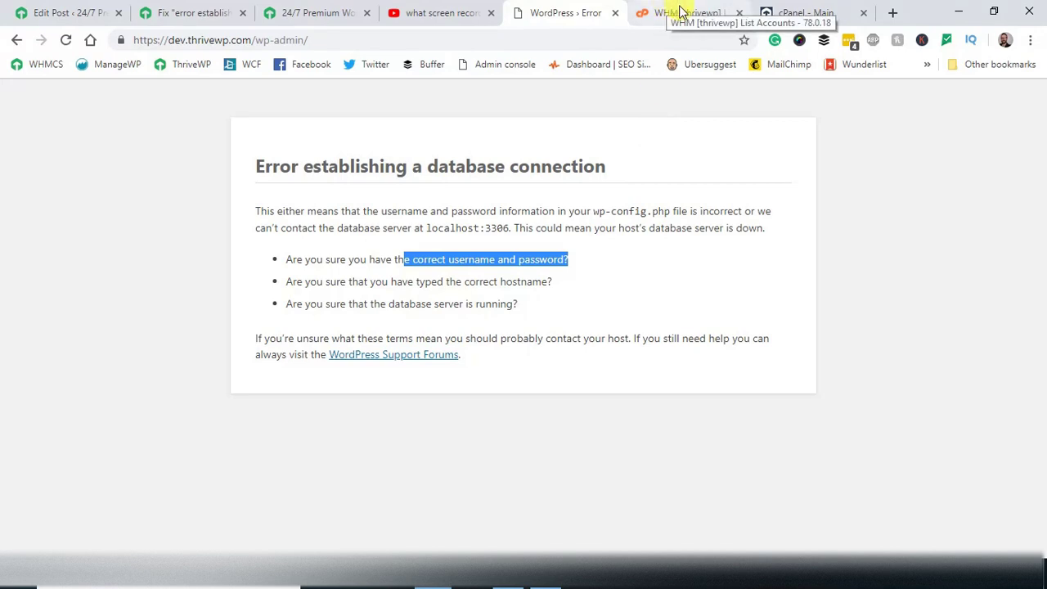
{"action": "left_click_drag", "start_coordinate": [593, 211], "coordinate": [668, 210]}
{"action": "left_click", "coordinate": [612, 210]}
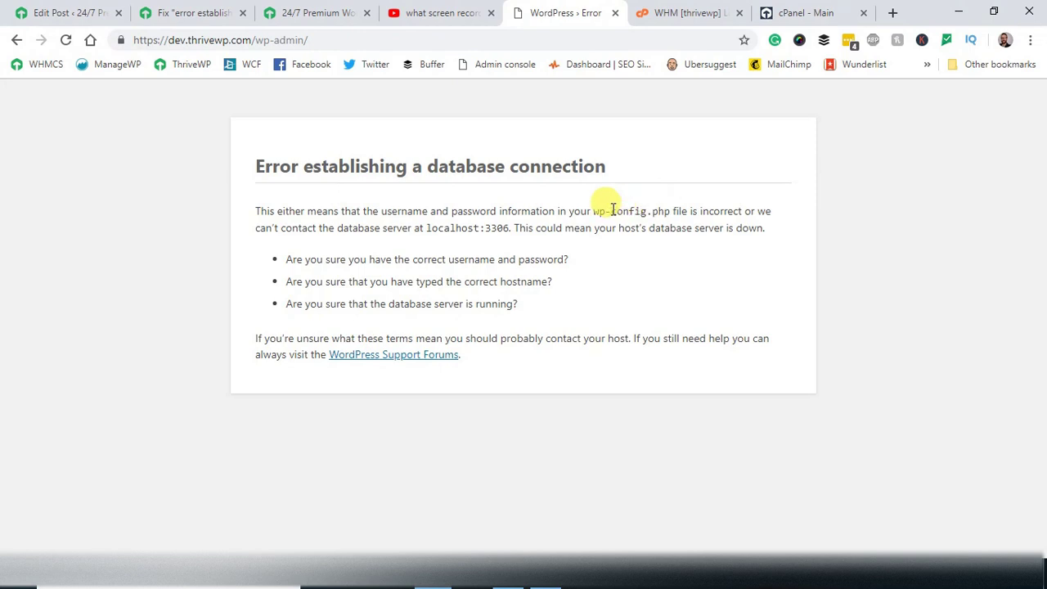
Look at the site's wp-config.php in FileZilla's remote dev.thrivewp.com folder and return to the cPanel main page.
{"action": "left_click", "coordinate": [773, 12]}
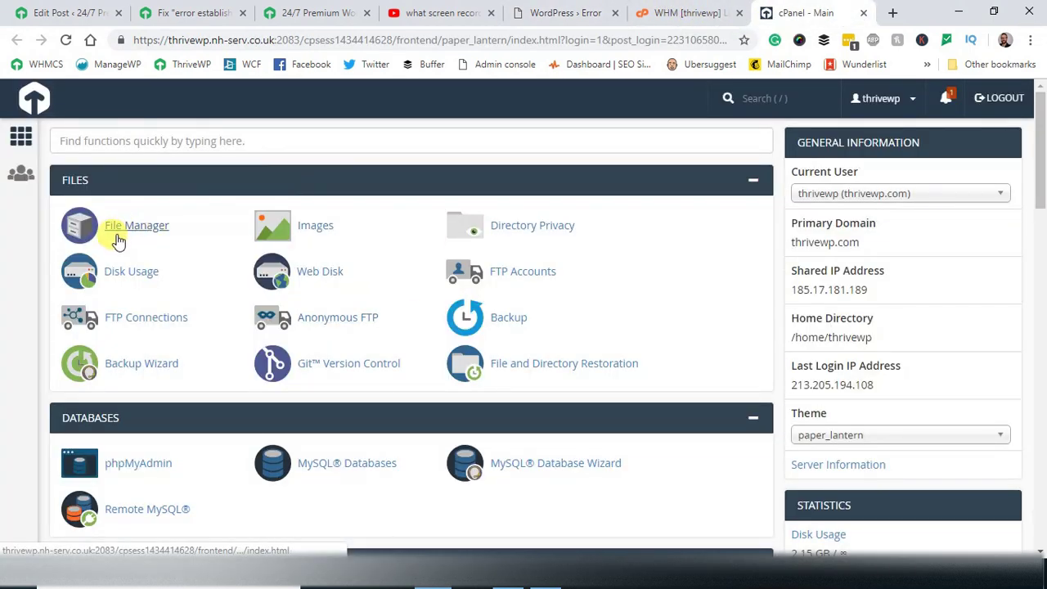
{"action": "left_click", "coordinate": [501, 585]}
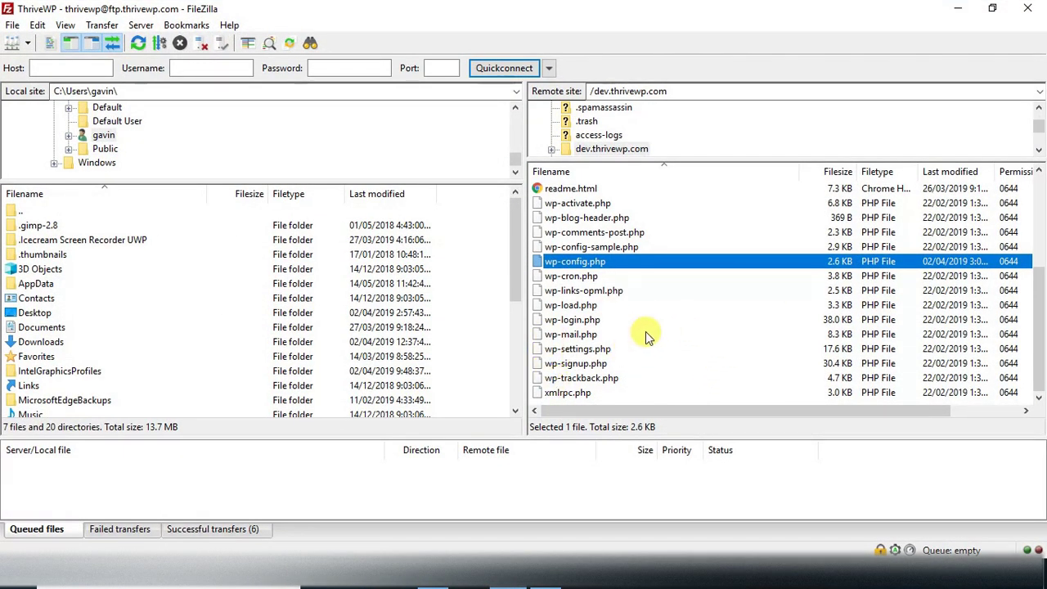
{"action": "scroll", "coordinate": [645, 335], "scroll_direction": "up", "scroll_amount": 2}
{"action": "scroll", "coordinate": [645, 335], "scroll_direction": "down", "scroll_amount": 2}
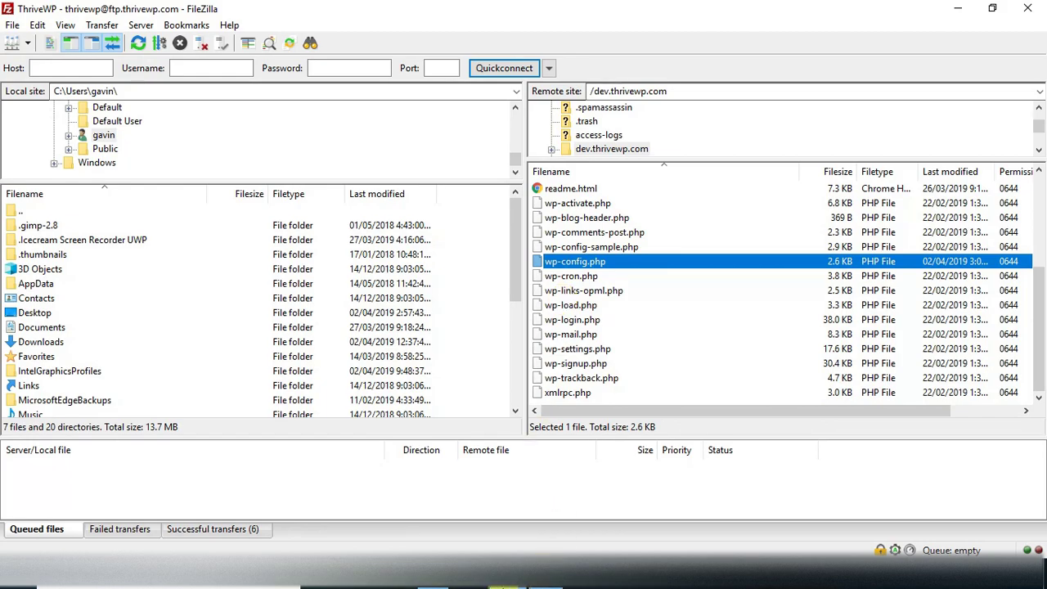
{"action": "mouse_move", "coordinate": [498, 586]}
{"action": "left_click", "coordinate": [432, 586]}
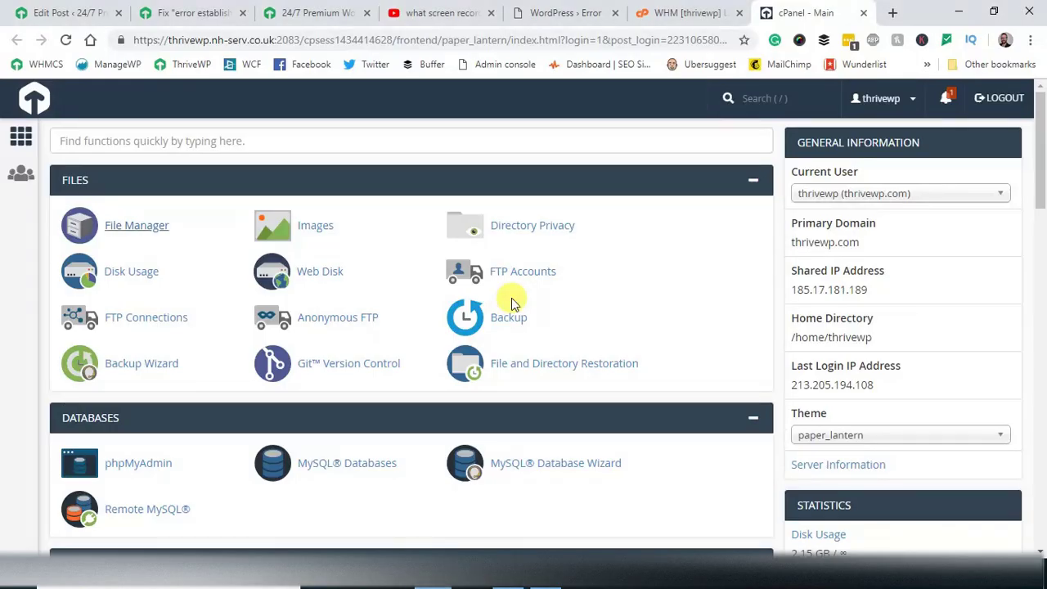
Open wp-config.php from the dev.thrivewp.com folder for editing in cPanel's File Manager.
{"action": "left_click", "coordinate": [140, 229]}
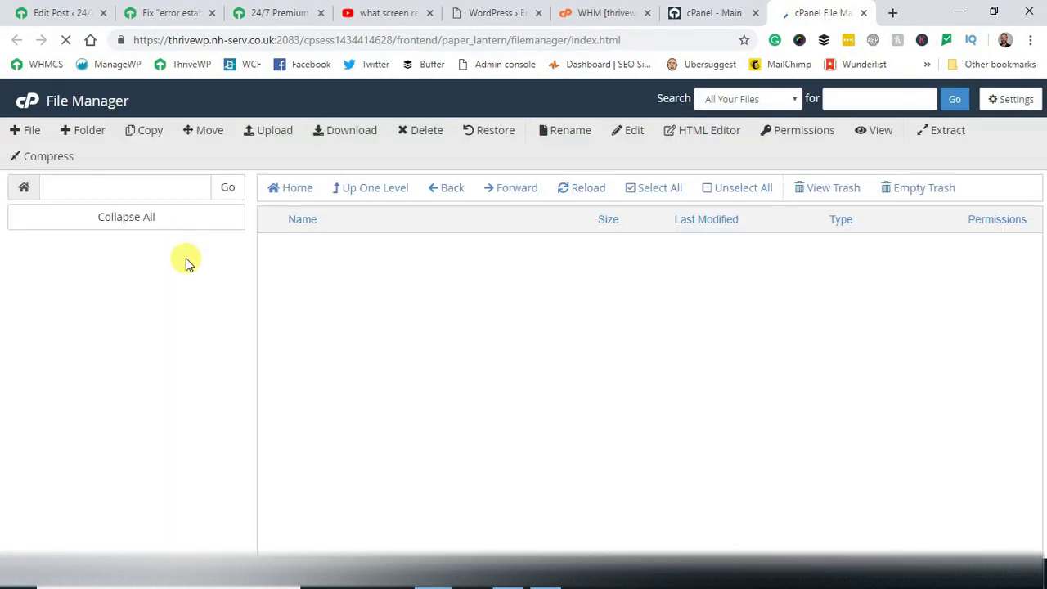
{"action": "left_click", "coordinate": [123, 263]}
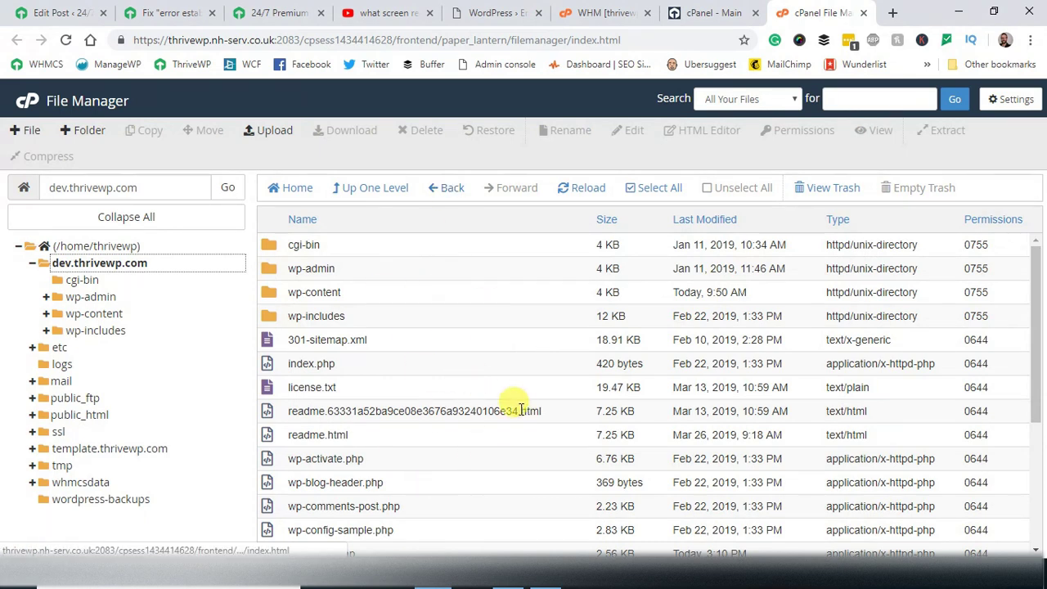
{"action": "scroll", "coordinate": [476, 444], "scroll_direction": "down", "scroll_amount": 3}
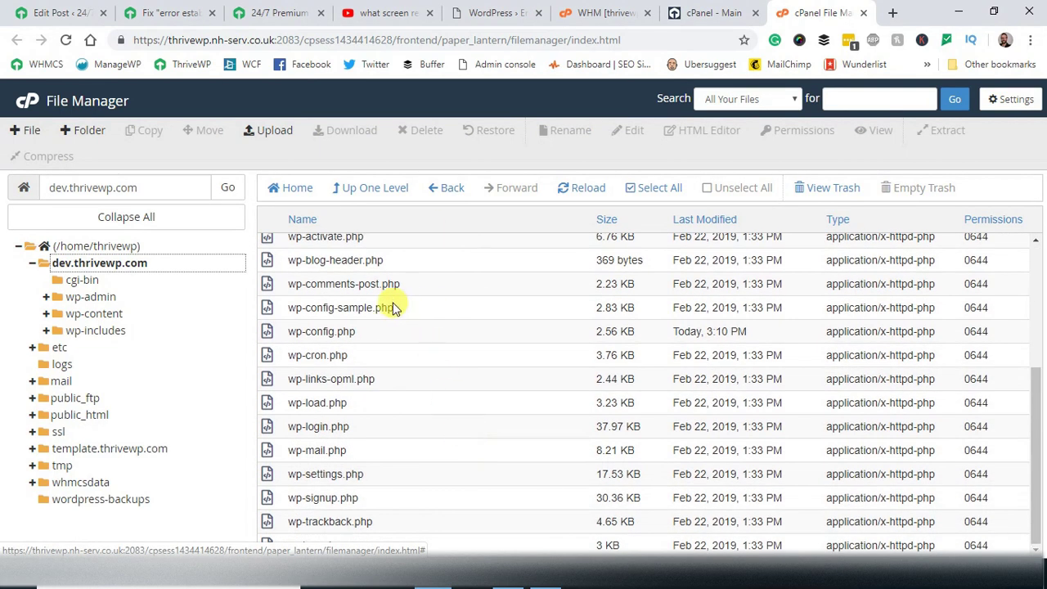
{"action": "left_click", "coordinate": [306, 332]}
{"action": "right_click", "coordinate": [317, 330]}
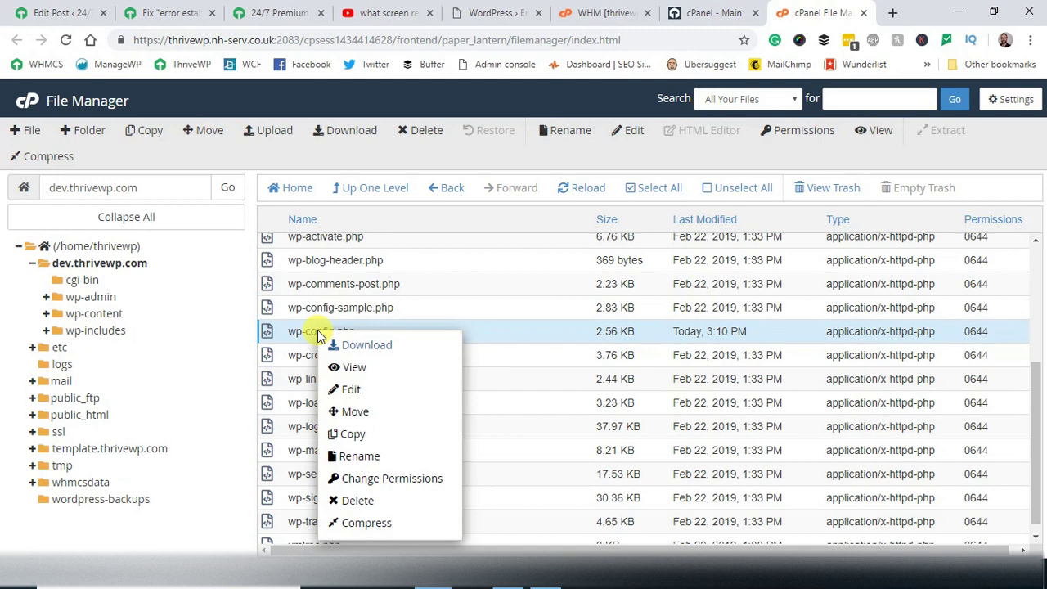
{"action": "left_click", "coordinate": [364, 395]}
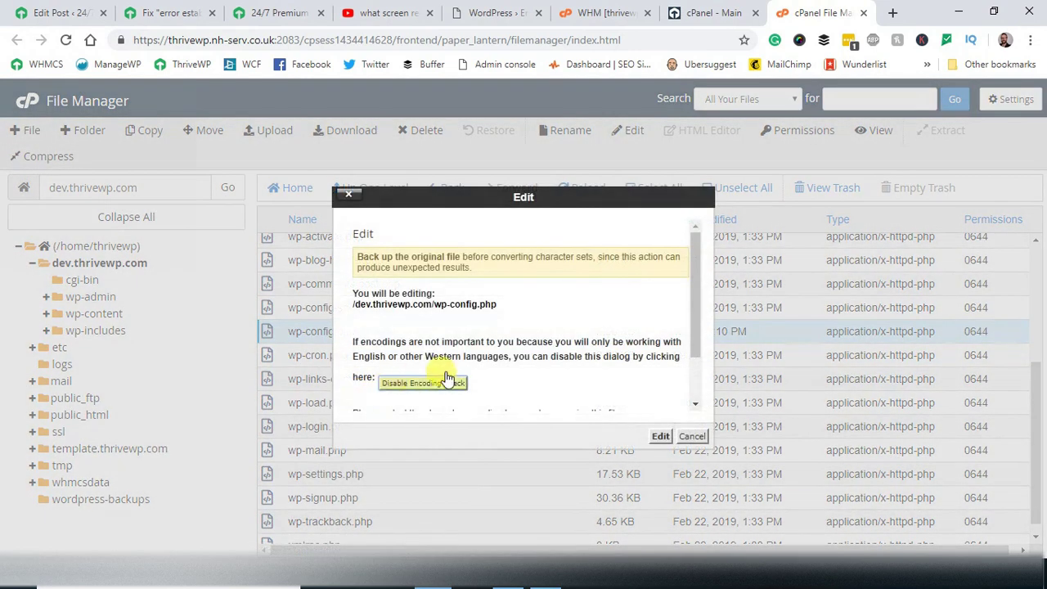
{"action": "left_click", "coordinate": [660, 436]}
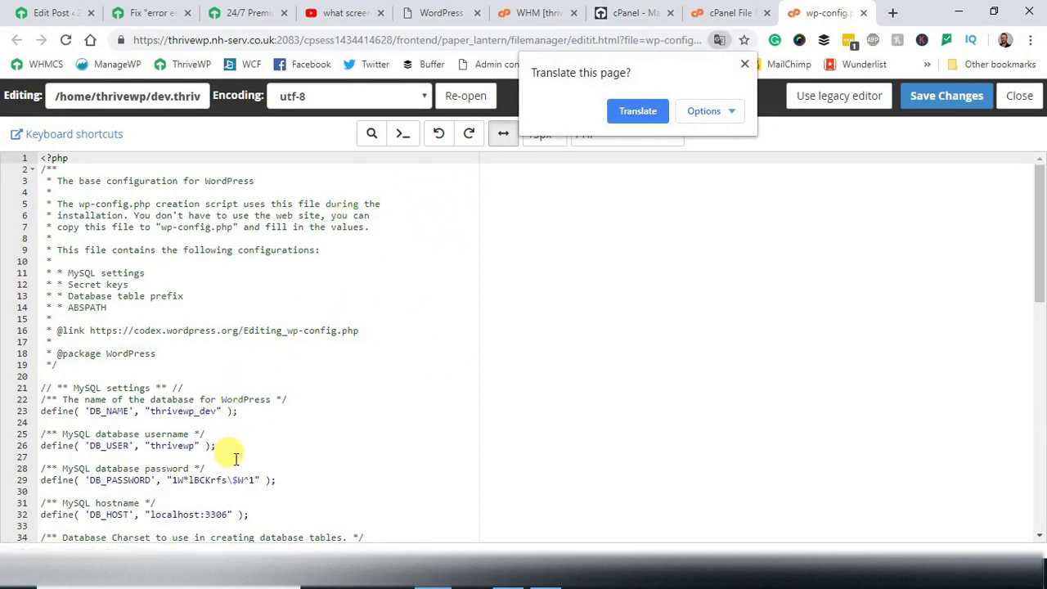
Examine the database name, username, password and hostname definitions in wp-config.php.
{"action": "left_click_drag", "start_coordinate": [149, 412], "coordinate": [218, 412]}
{"action": "left_click", "coordinate": [183, 415]}
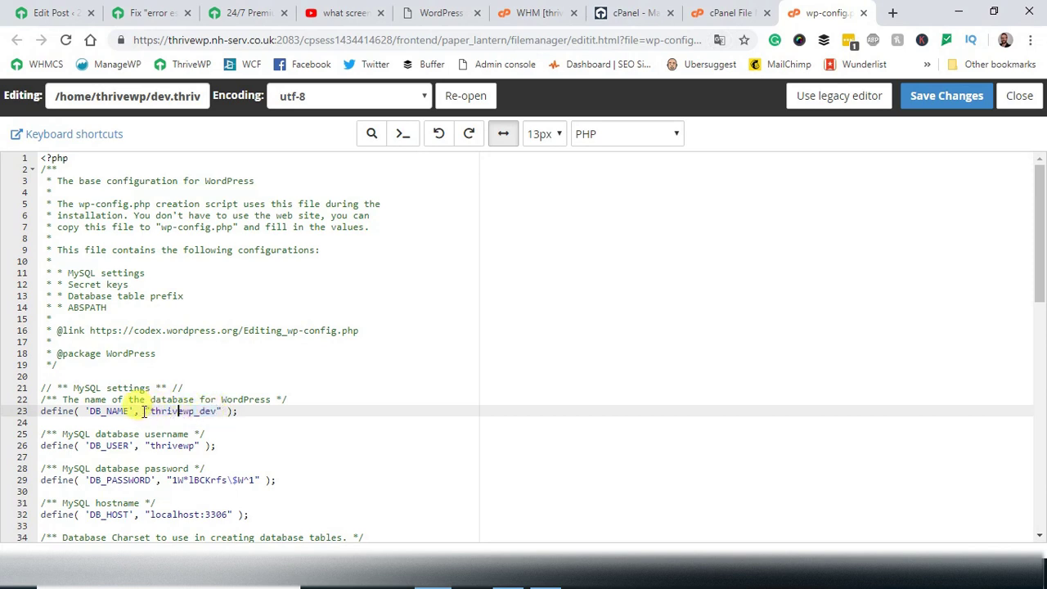
{"action": "left_click_drag", "start_coordinate": [219, 411], "coordinate": [196, 446]}
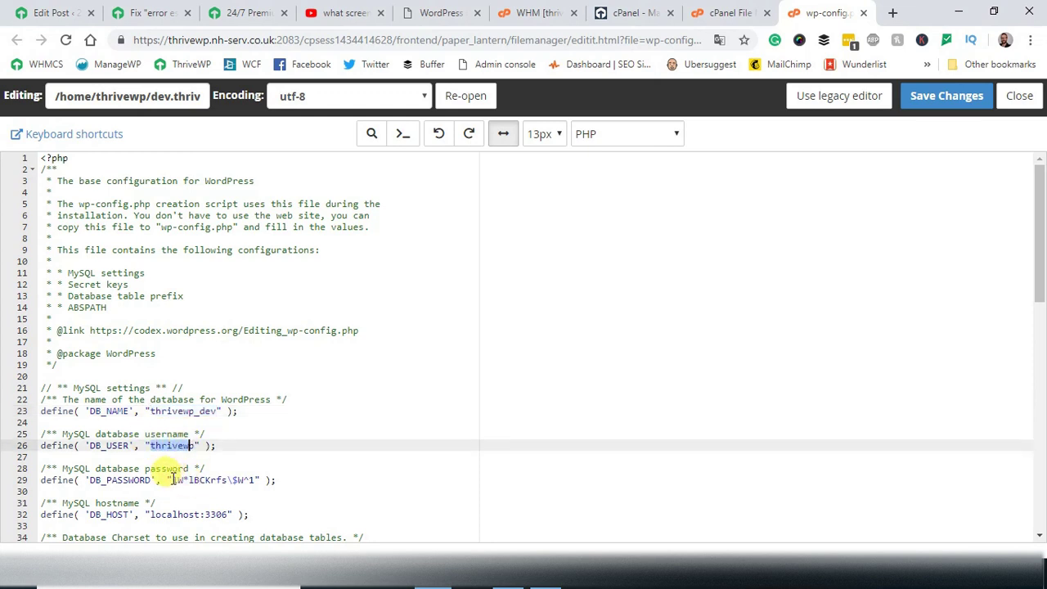
{"action": "left_click_drag", "start_coordinate": [173, 481], "coordinate": [256, 480]}
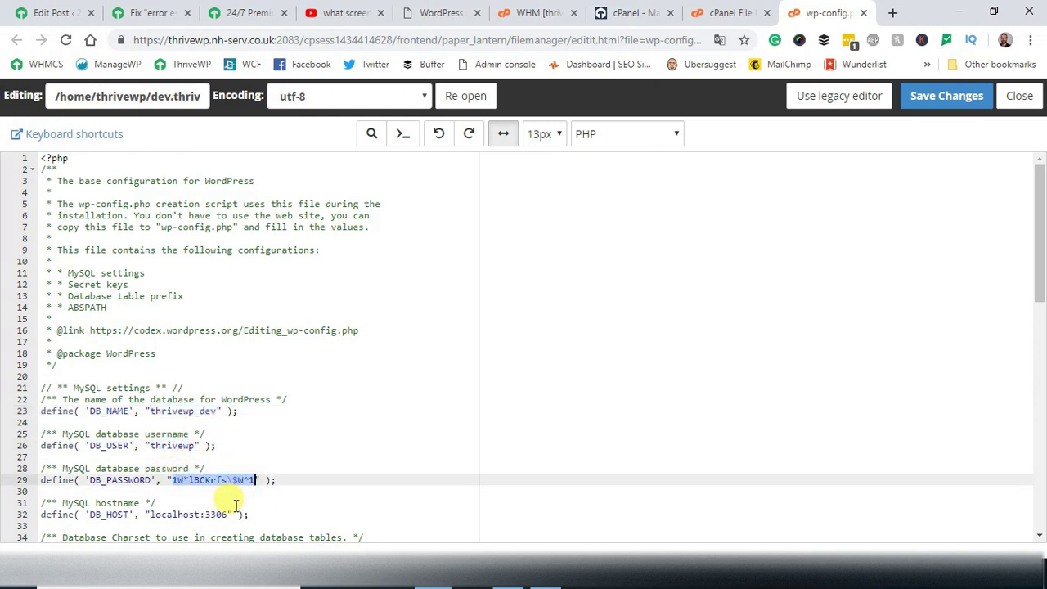
{"action": "left_click_drag", "start_coordinate": [150, 515], "coordinate": [195, 514]}
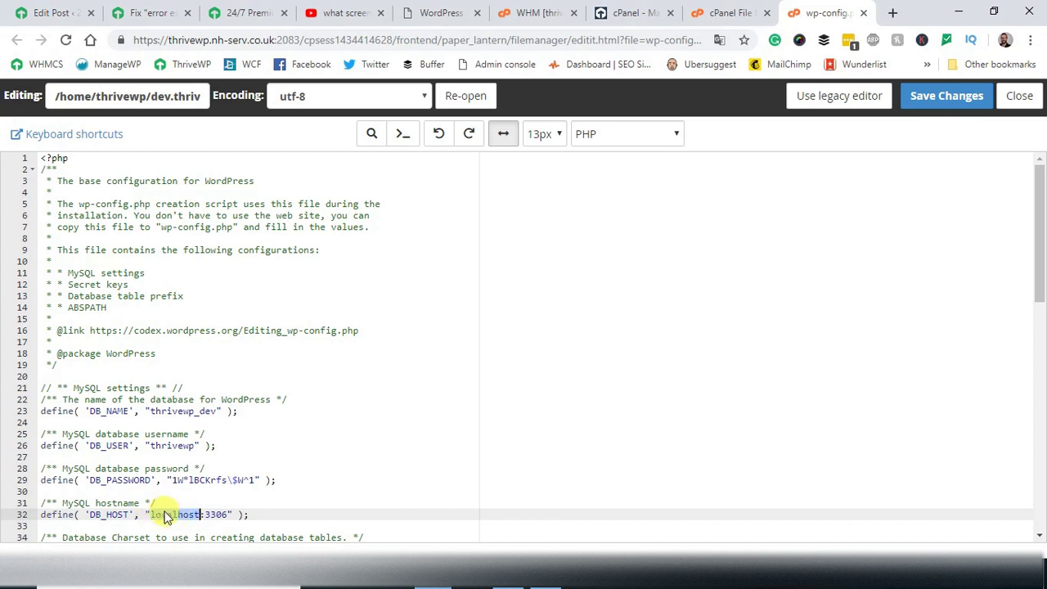
Correct the last character of the DB_PASSWORD value in wp-config.php and save the file.
{"action": "left_click", "coordinate": [256, 480]}
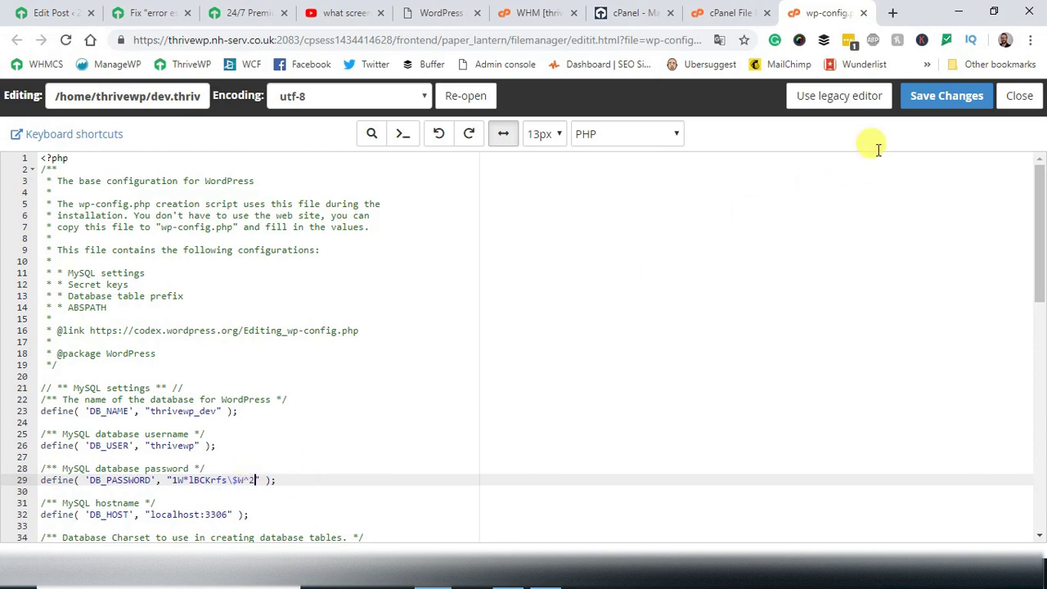
{"action": "left_click", "coordinate": [912, 101]}
Reload the site's wp-admin page, check the front end in a new tab, and return to the dashboard.
{"action": "left_click", "coordinate": [441, 12]}
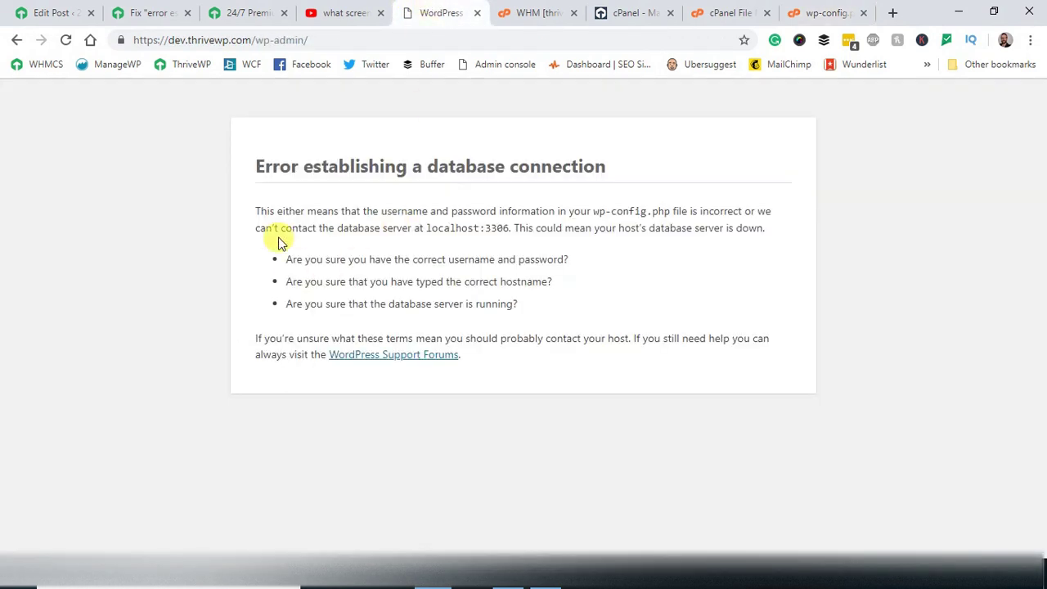
{"action": "left_click", "coordinate": [67, 40]}
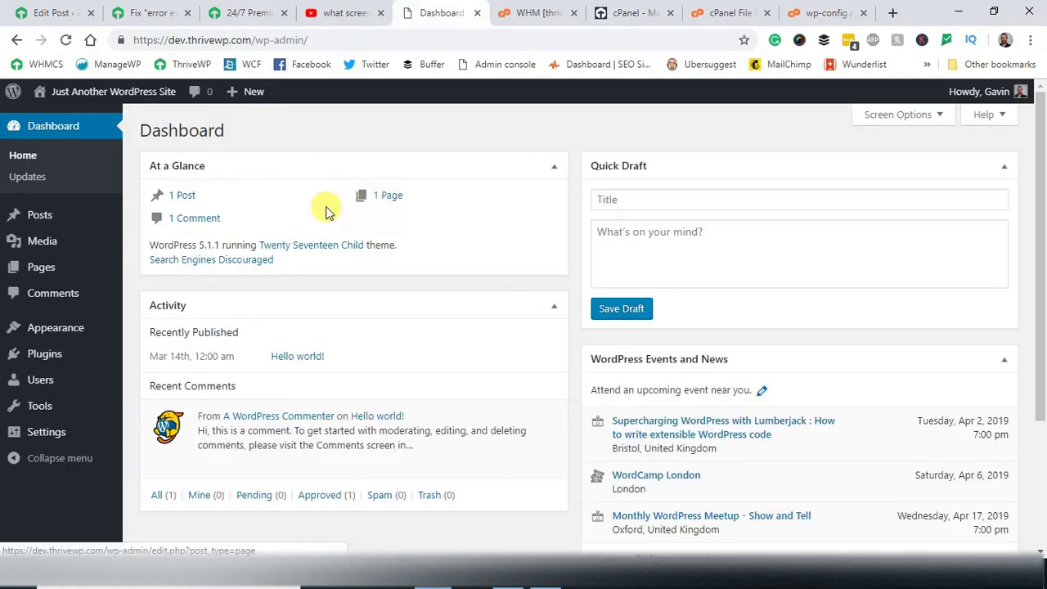
{"action": "mouse_move", "coordinate": [61, 91]}
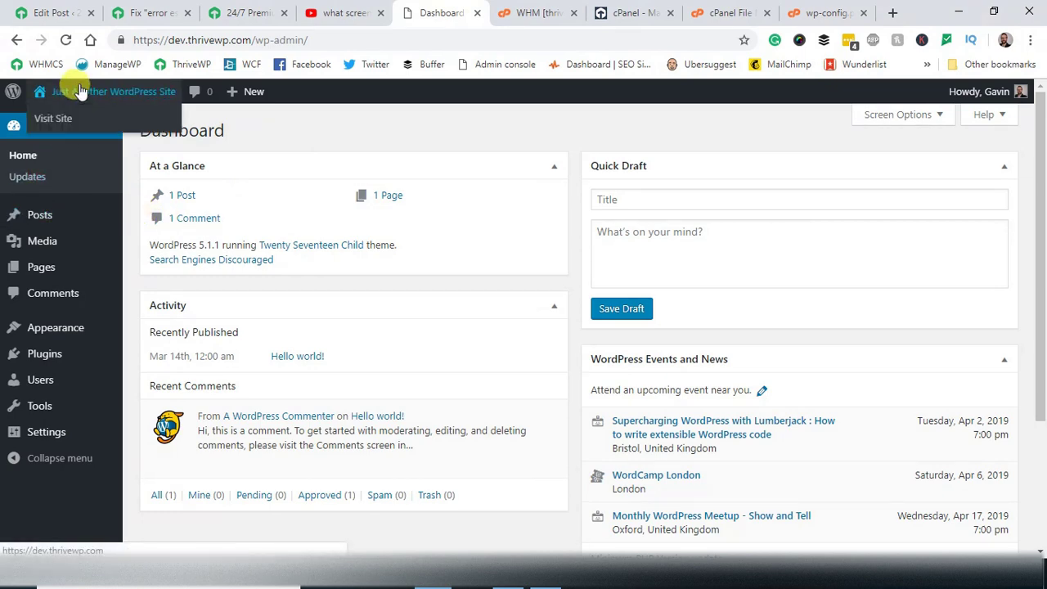
{"action": "right_click", "coordinate": [65, 120]}
{"action": "left_click", "coordinate": [106, 132]}
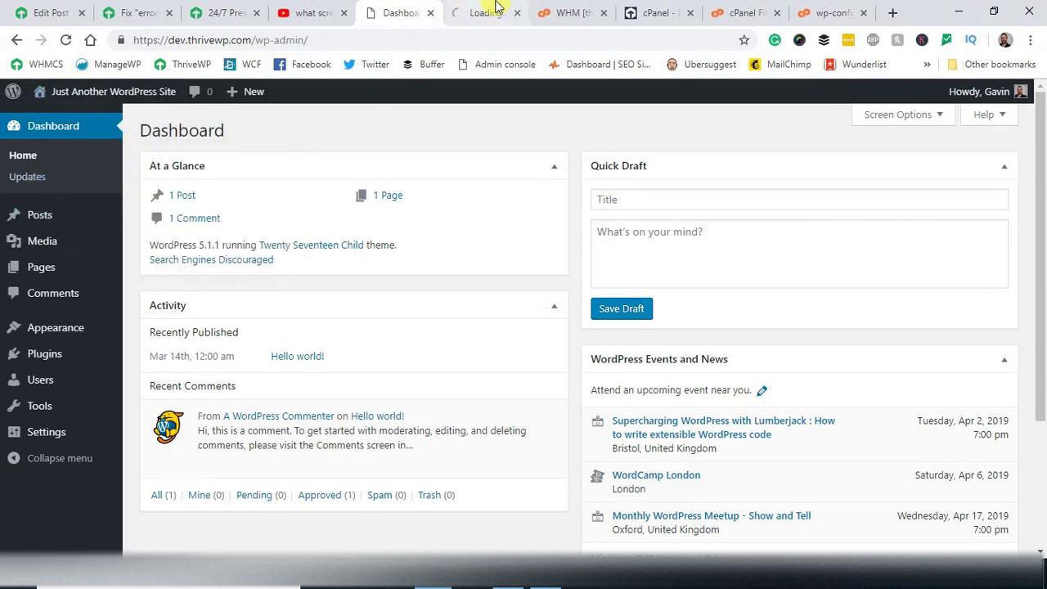
{"action": "key", "text": "ctrl+Tab"}
{"action": "scroll", "coordinate": [533, 368], "scroll_direction": "down", "scroll_amount": 15}
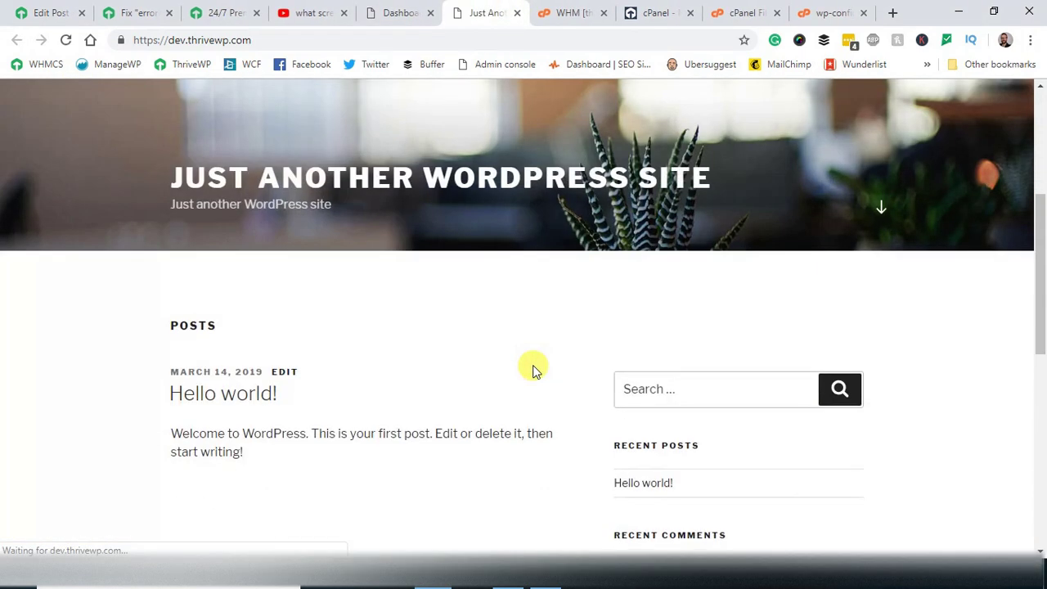
{"action": "scroll", "coordinate": [505, 372], "scroll_direction": "up", "scroll_amount": 15}
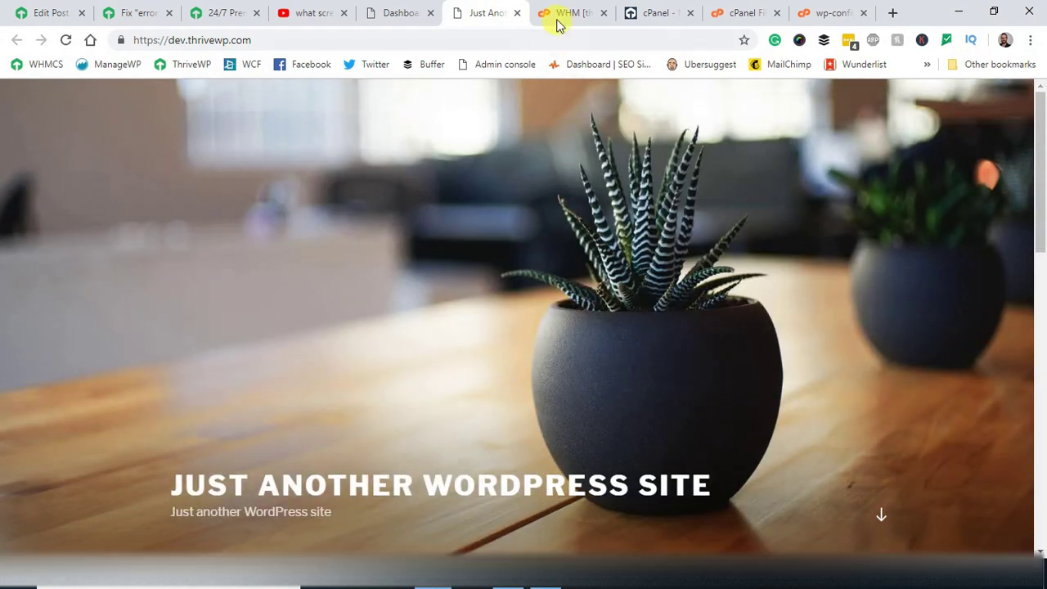
{"action": "left_click", "coordinate": [401, 13]}
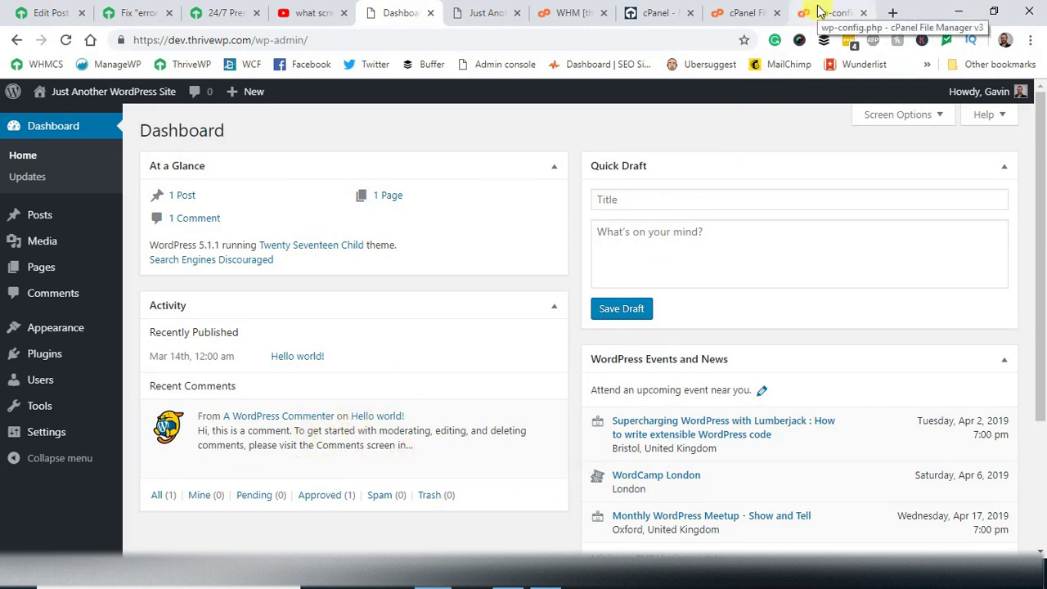
Switch to FileZilla, reopen wp-config.php by discarding the local copy, inspect its database password line, and return to the browser.
{"action": "left_click", "coordinate": [508, 583]}
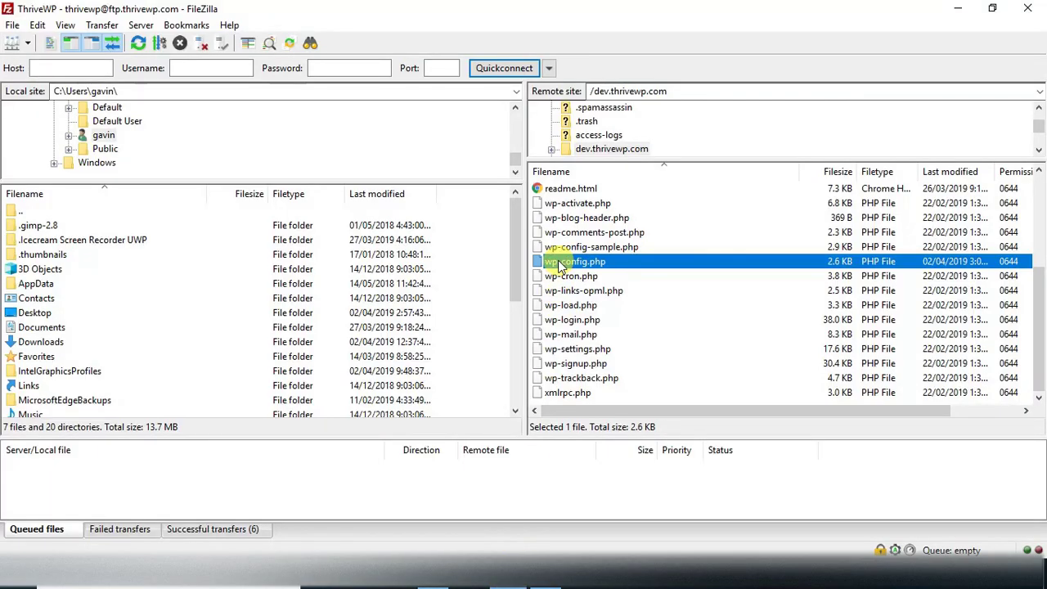
{"action": "right_click", "coordinate": [561, 266]}
{"action": "left_click", "coordinate": [615, 307]}
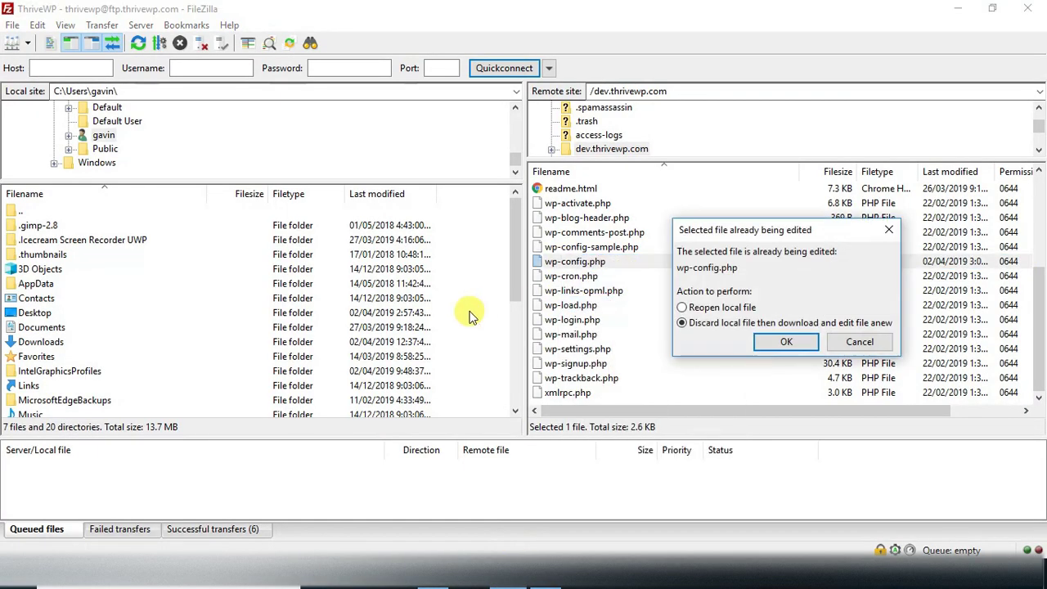
{"action": "left_click", "coordinate": [781, 343]}
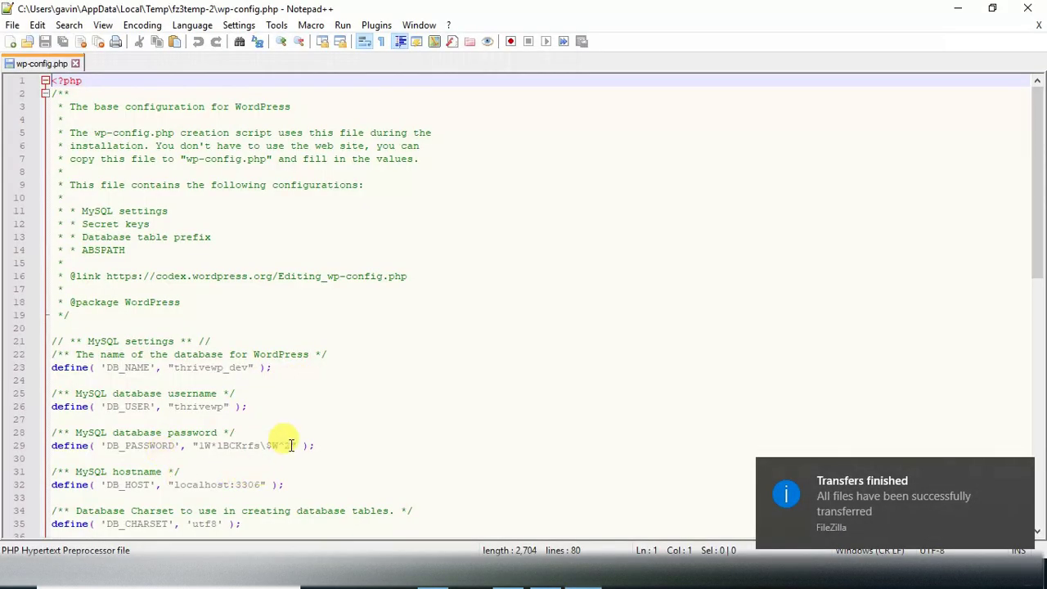
{"action": "left_click", "coordinate": [291, 445]}
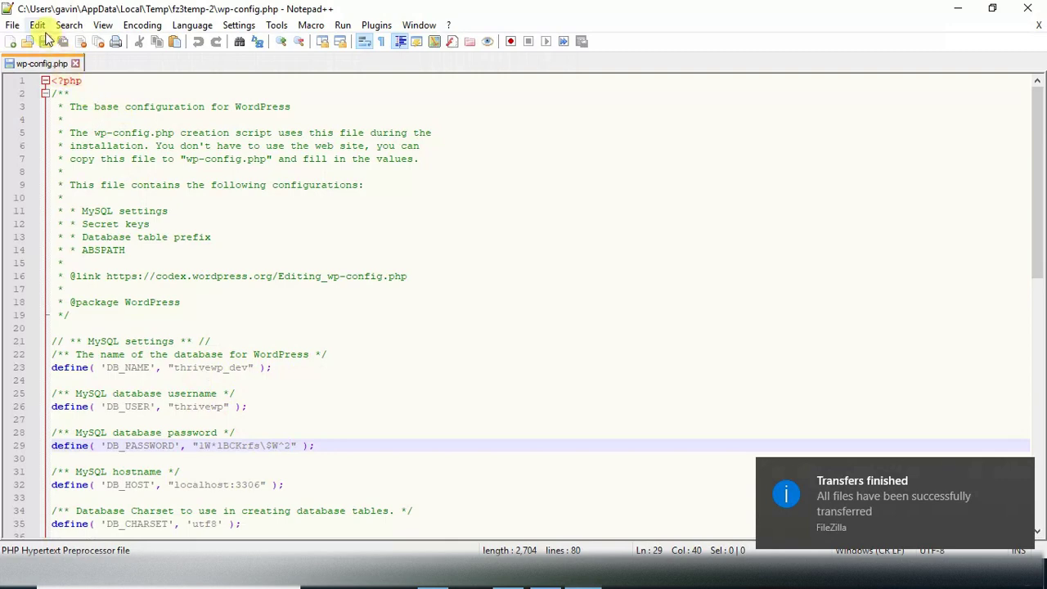
{"action": "left_click", "coordinate": [479, 585]}
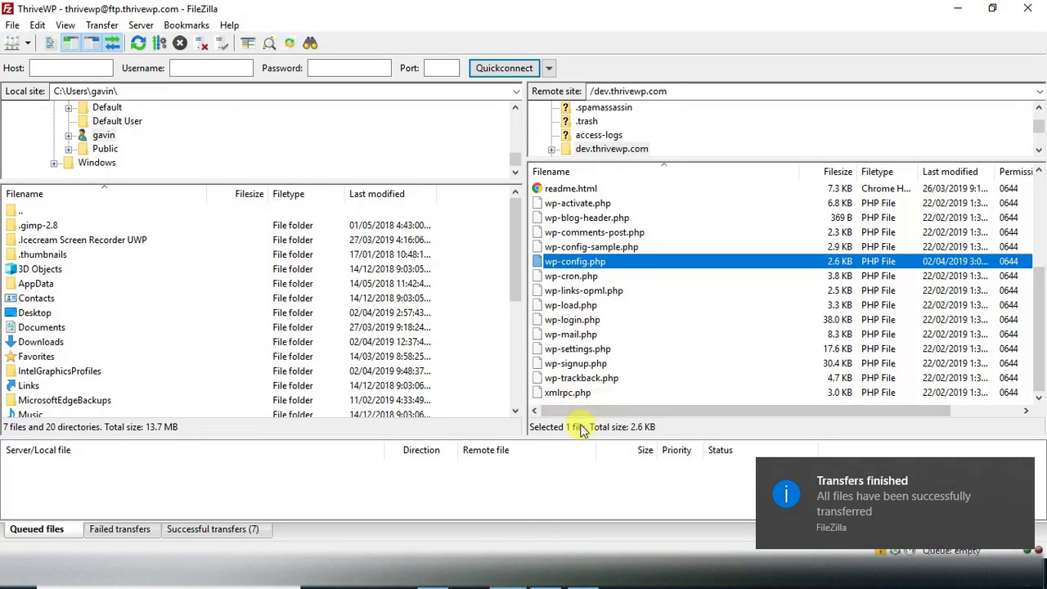
{"action": "left_click", "coordinate": [431, 585]}
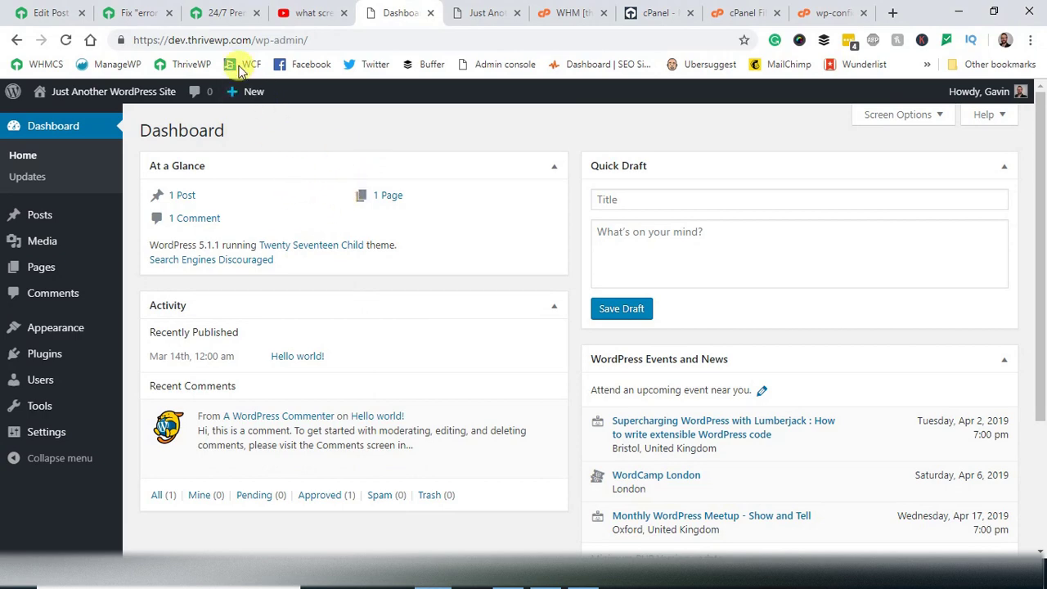
Return to the database connection error article and review its corrupted database section and the paragraphs above it.
{"action": "left_click", "coordinate": [148, 9]}
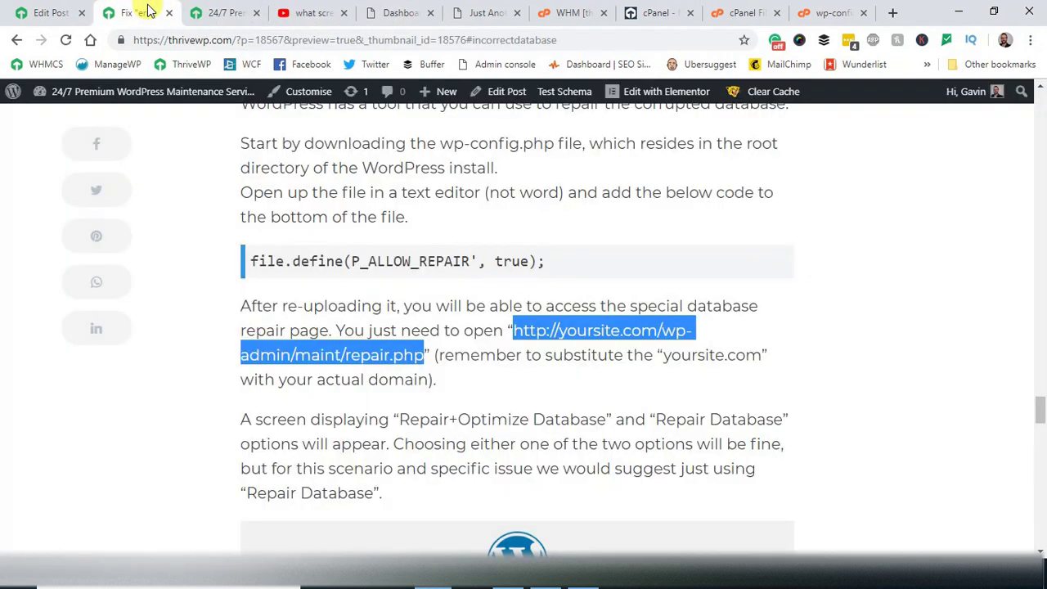
{"action": "scroll", "coordinate": [331, 311], "scroll_direction": "up", "scroll_amount": 5}
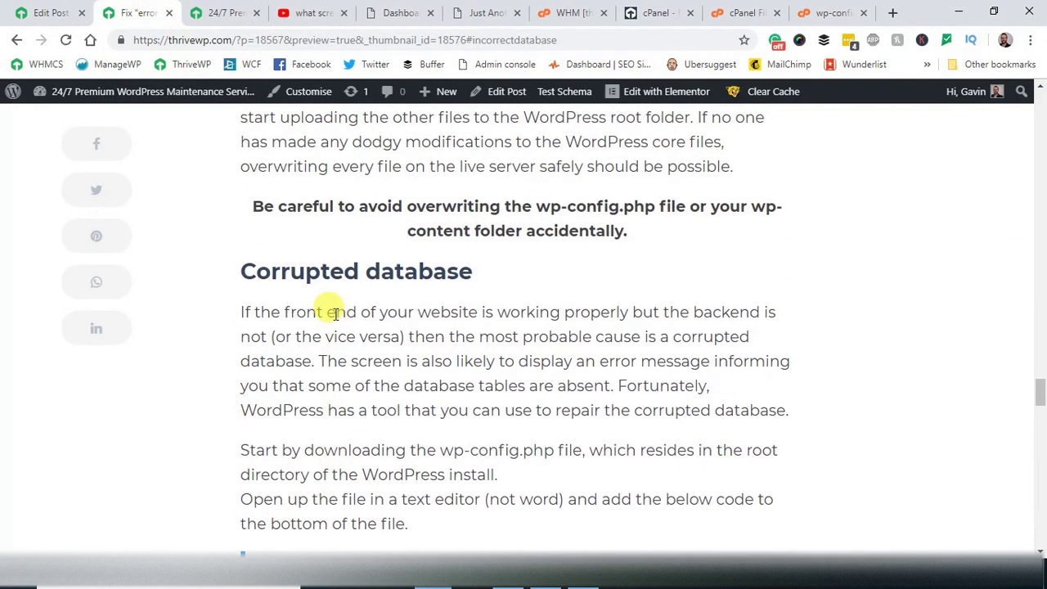
{"action": "scroll", "coordinate": [335, 313], "scroll_direction": "up", "scroll_amount": 2}
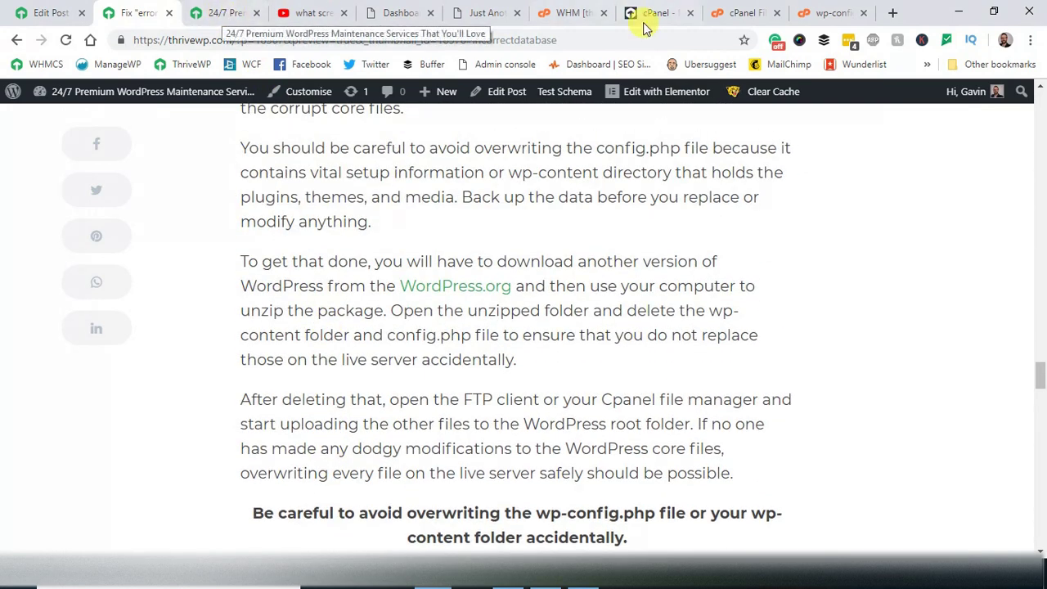
Switch to Notepad++ and examine the WP_ALLOW_REPAIR definition at the end of wp-config.php.
{"action": "left_click", "coordinate": [583, 586]}
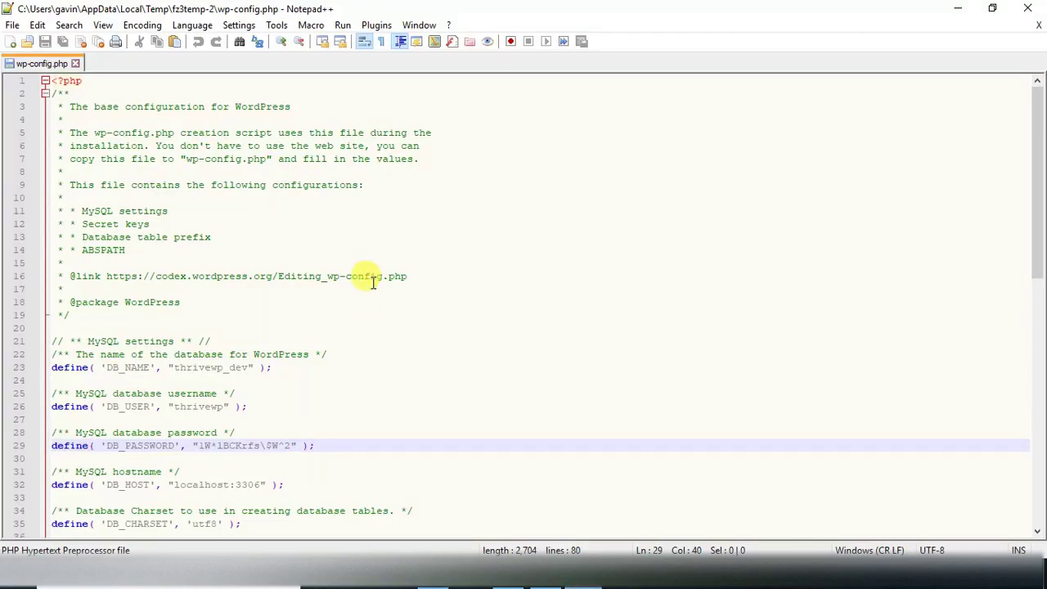
{"action": "scroll", "coordinate": [364, 304], "scroll_direction": "down", "scroll_amount": 4}
{"action": "scroll", "coordinate": [364, 305], "scroll_direction": "down", "scroll_amount": 11}
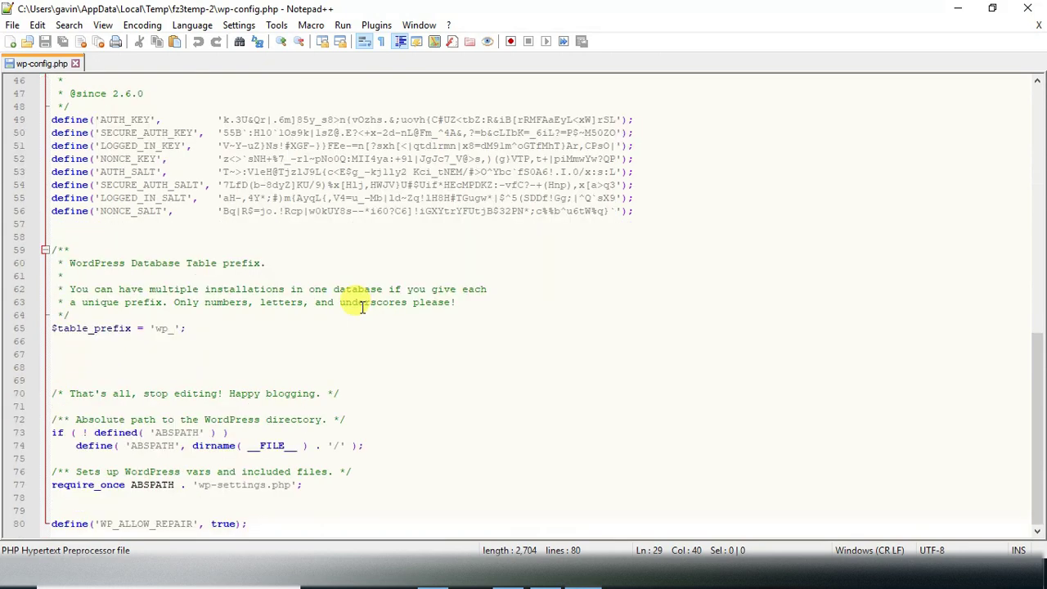
{"action": "left_click", "coordinate": [164, 524]}
{"action": "left_click_drag", "start_coordinate": [261, 523], "coordinate": [53, 524]}
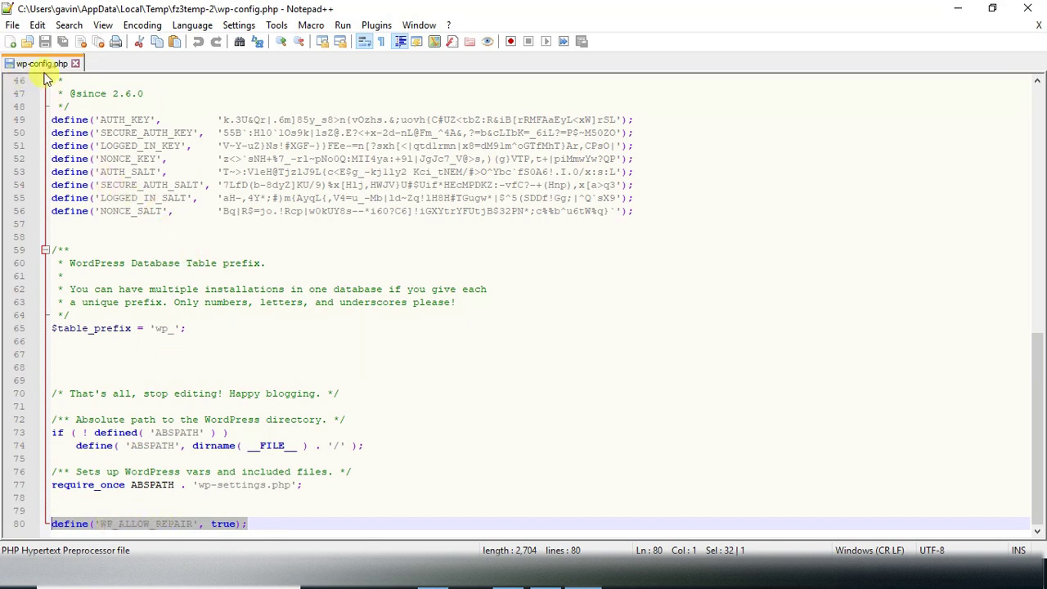
{"action": "left_click_drag", "start_coordinate": [52, 524], "coordinate": [247, 524]}
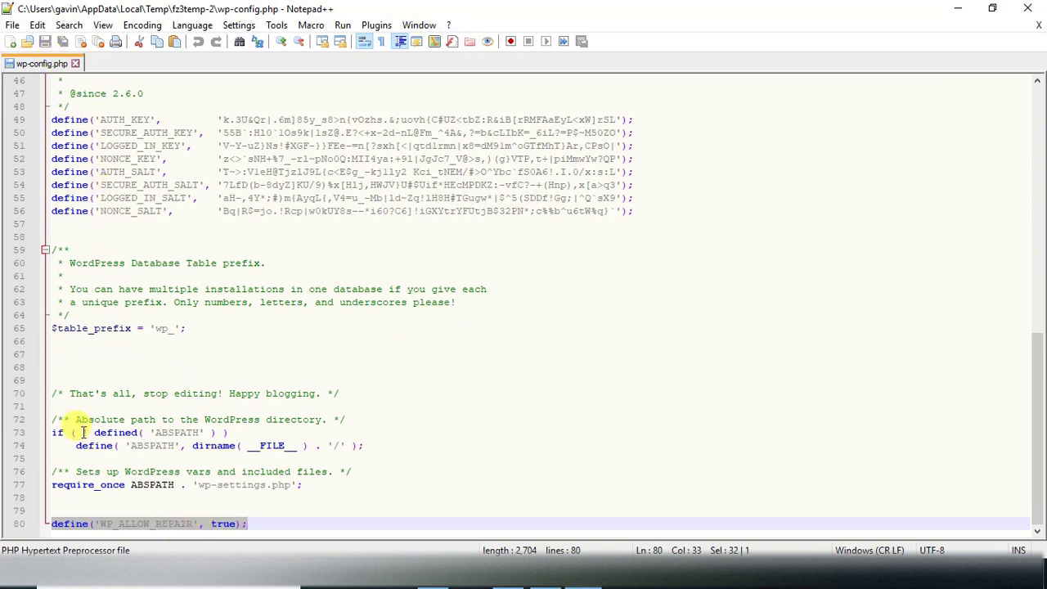
Switch back to the article in the browser and find the database repair page address and its instructions.
{"action": "left_click", "coordinate": [446, 587]}
{"action": "scroll", "coordinate": [425, 270], "scroll_direction": "down", "scroll_amount": 3}
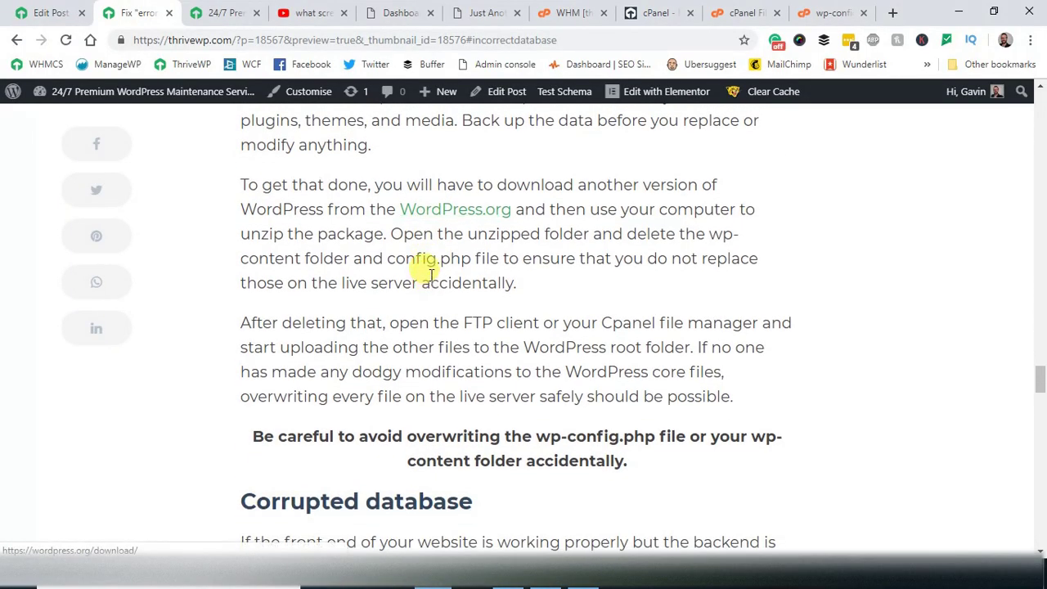
{"action": "scroll", "coordinate": [431, 274], "scroll_direction": "down", "scroll_amount": 7}
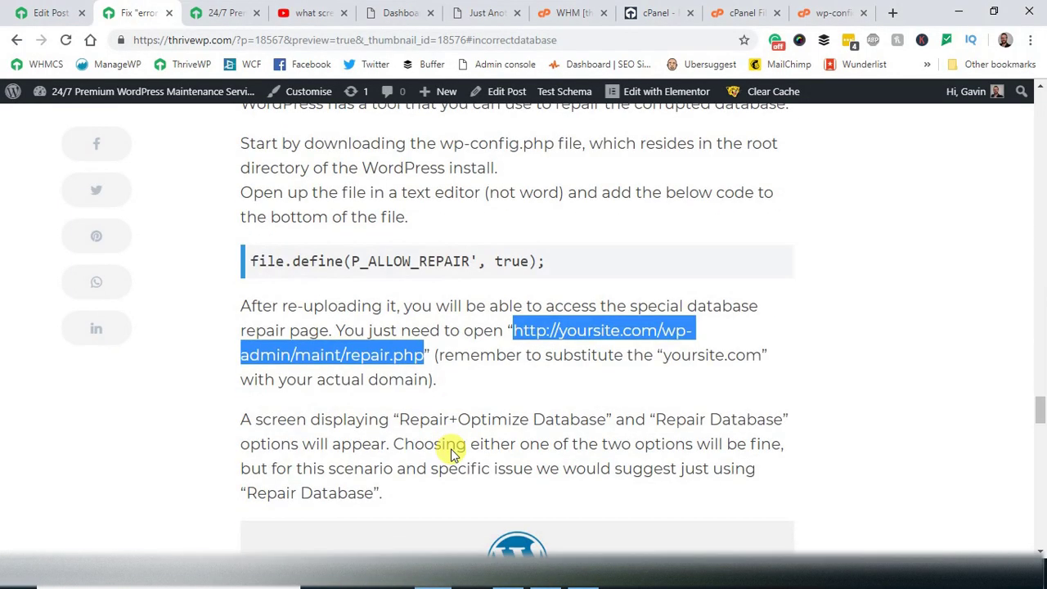
{"action": "scroll", "coordinate": [505, 217], "scroll_direction": "down", "scroll_amount": 1}
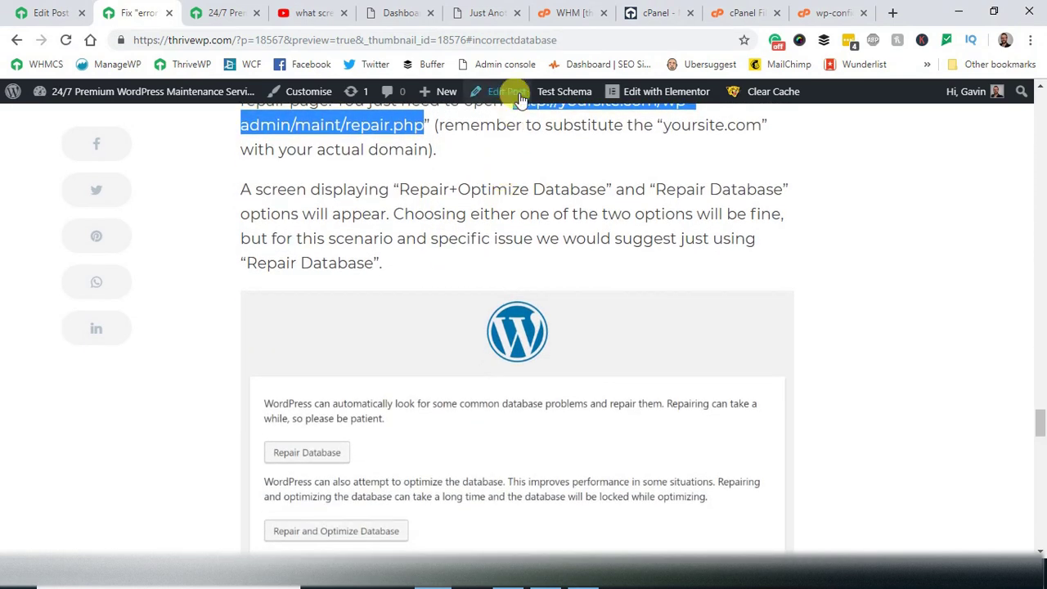
{"action": "right_click", "coordinate": [398, 127]}
{"action": "left_click", "coordinate": [427, 141]}
Open the database repair page at dev.thrivewp.com/wp-admin/maint/repair.php from the site's dashboard tab.
{"action": "left_click", "coordinate": [409, 11]}
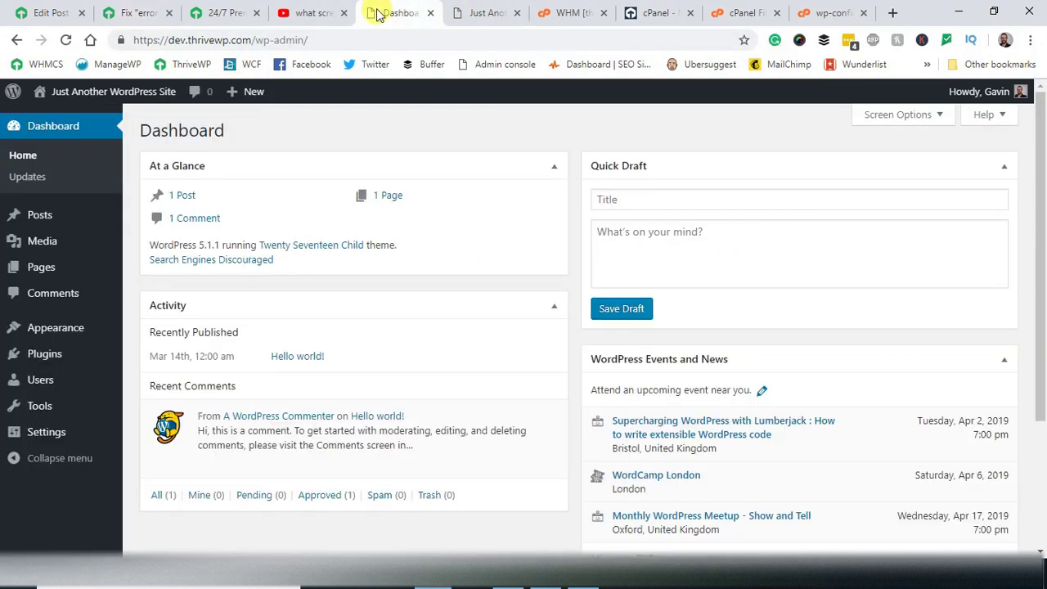
{"action": "left_click", "coordinate": [328, 40]}
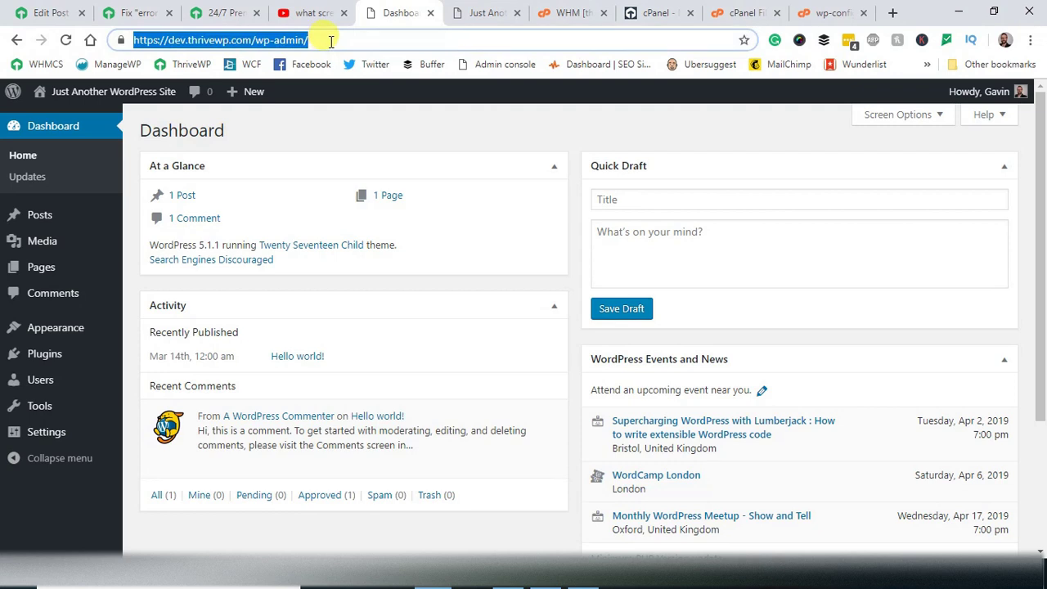
{"action": "left_click", "coordinate": [330, 41]}
{"action": "type", "text": "m"}
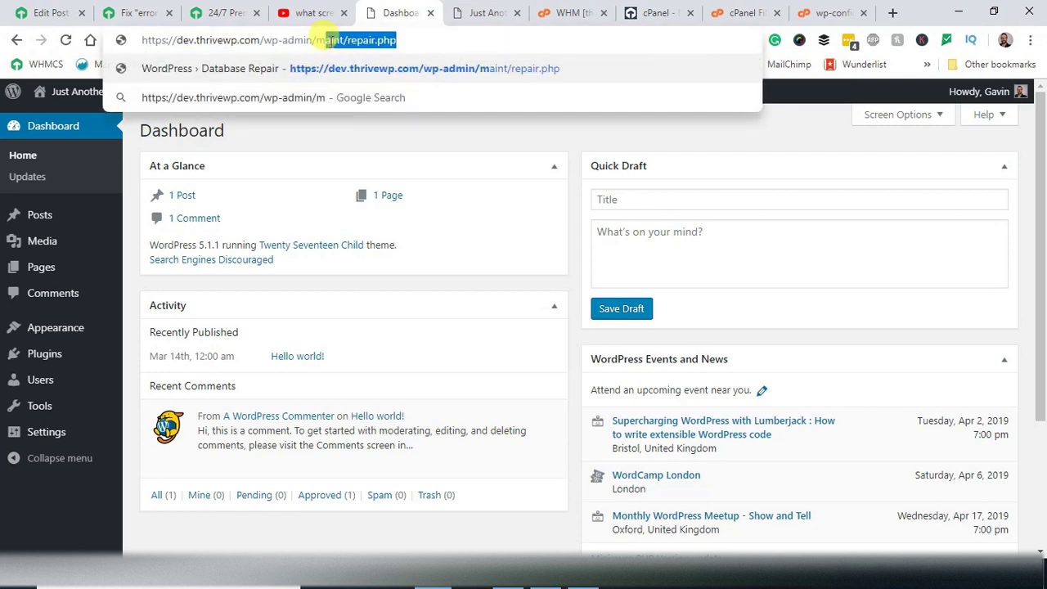
{"action": "left_click", "coordinate": [510, 72]}
Examine the domain and the wp-admin/maint/repair.php path in the repair page's address.
{"action": "left_click", "coordinate": [337, 42]}
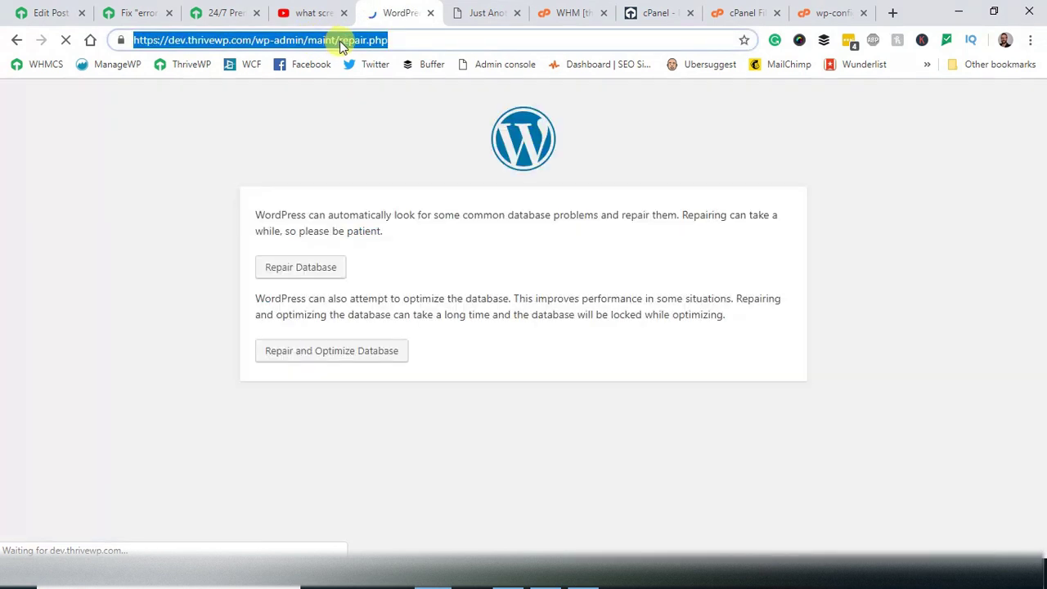
{"action": "left_click", "coordinate": [307, 40]}
{"action": "left_click_drag", "start_coordinate": [308, 40], "coordinate": [252, 40]}
{"action": "left_click", "coordinate": [407, 40]}
{"action": "left_click_drag", "start_coordinate": [171, 41], "coordinate": [251, 41]}
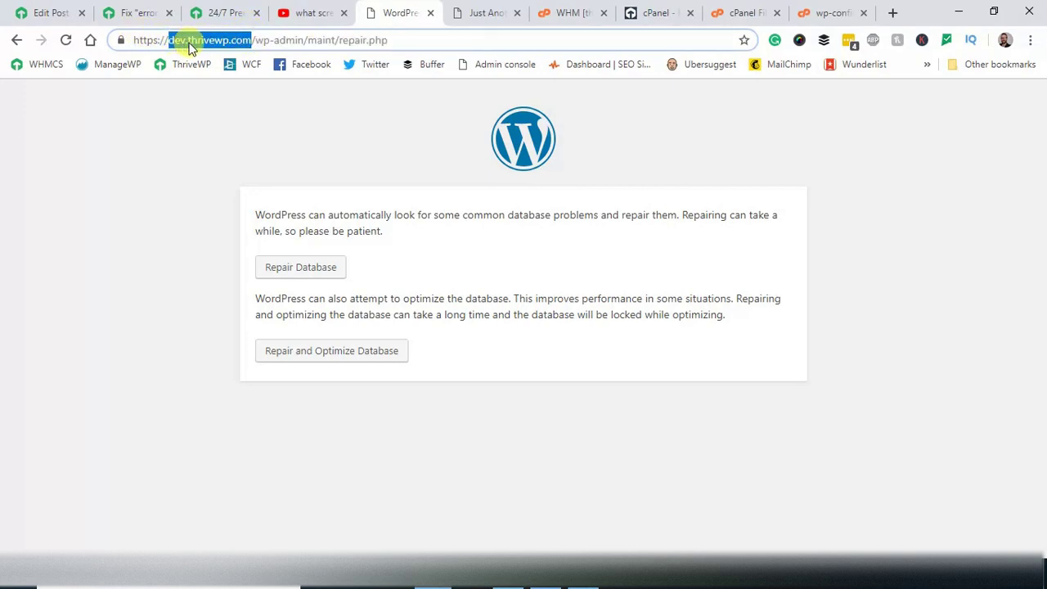
{"action": "left_click", "coordinate": [414, 40]}
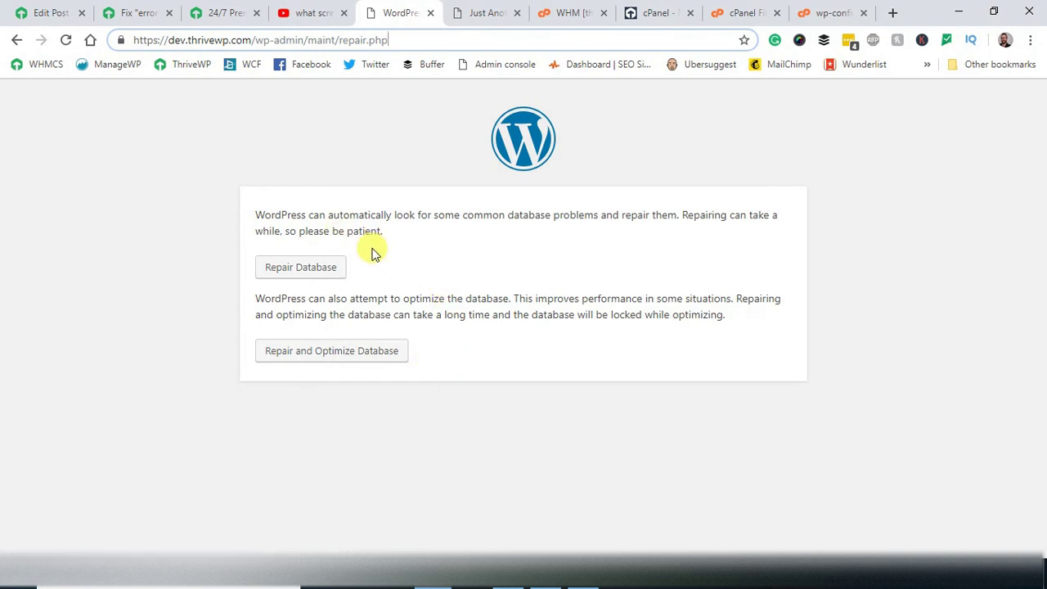
Run Repair Database, review the results down to the WP_ALLOW_REPAIR line, and go back to the repair page.
{"action": "left_click", "coordinate": [314, 270]}
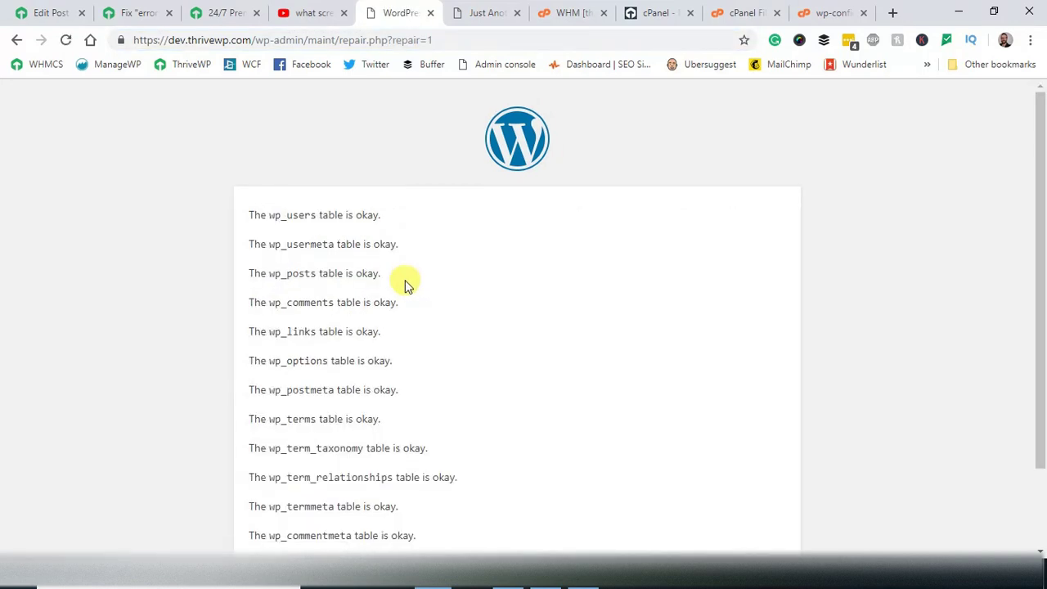
{"action": "scroll", "coordinate": [350, 270], "scroll_direction": "down", "scroll_amount": 1}
{"action": "scroll", "coordinate": [356, 315], "scroll_direction": "down", "scroll_amount": 1}
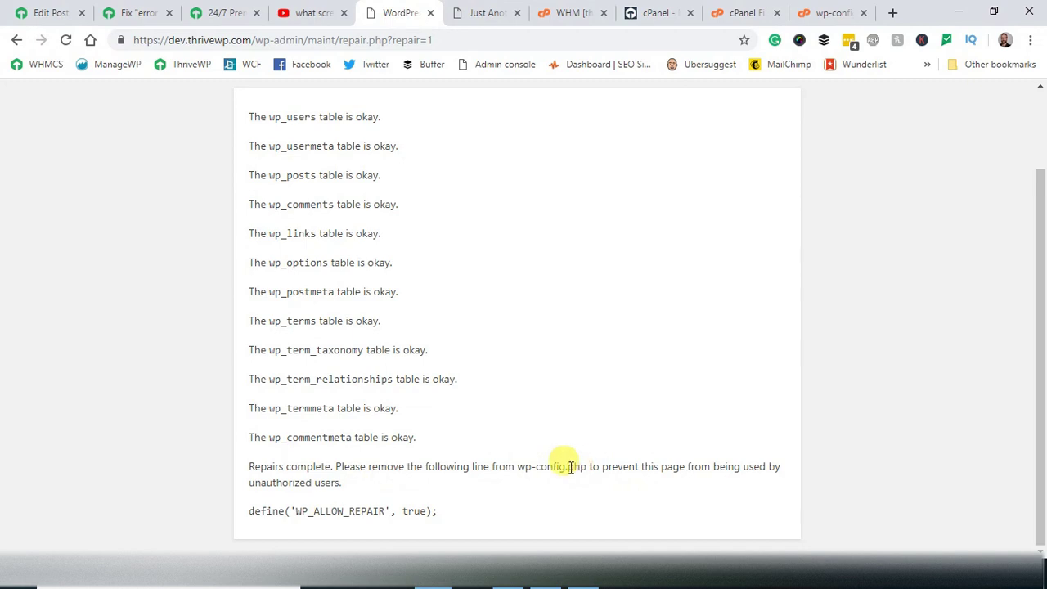
{"action": "left_click_drag", "start_coordinate": [248, 511], "coordinate": [454, 517]}
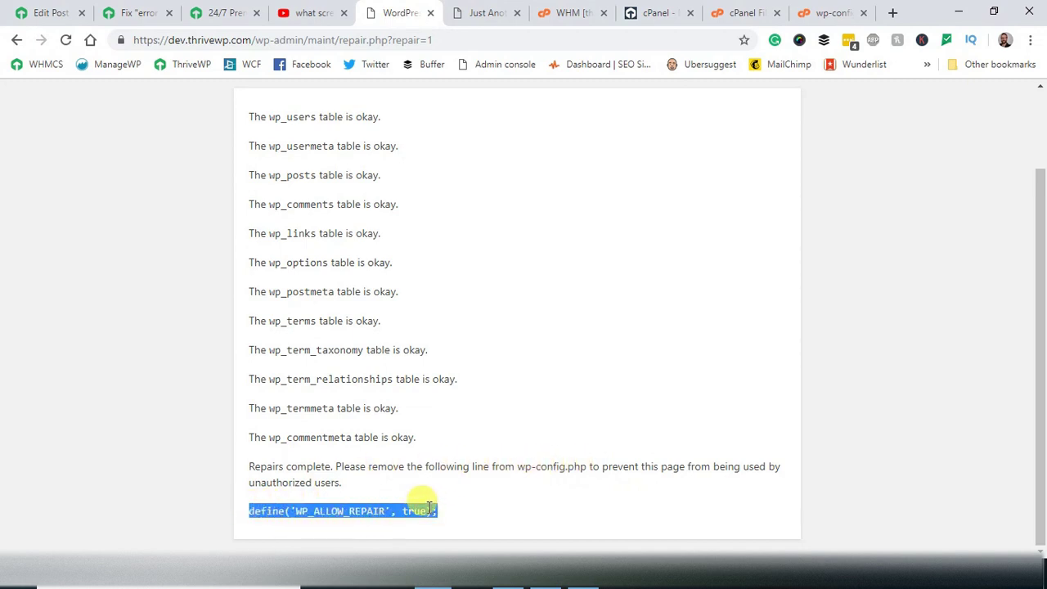
{"action": "left_click", "coordinate": [17, 40]}
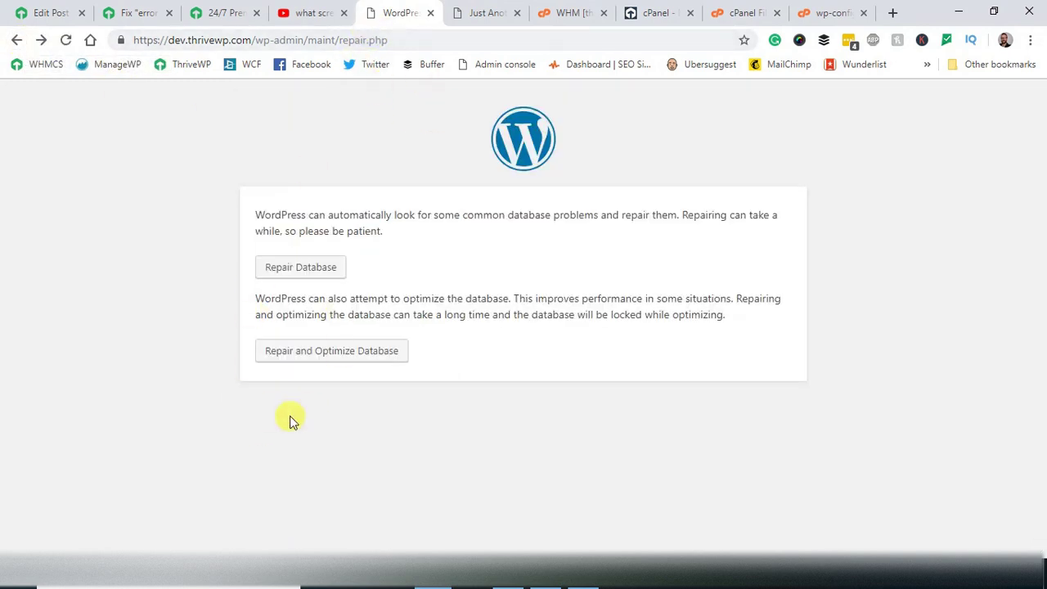
Delete the define('WP_ALLOW_REPAIR', true); line and the blank lines before it from wp-config.php in Notepad++, and save the file.
{"action": "left_click", "coordinate": [582, 579]}
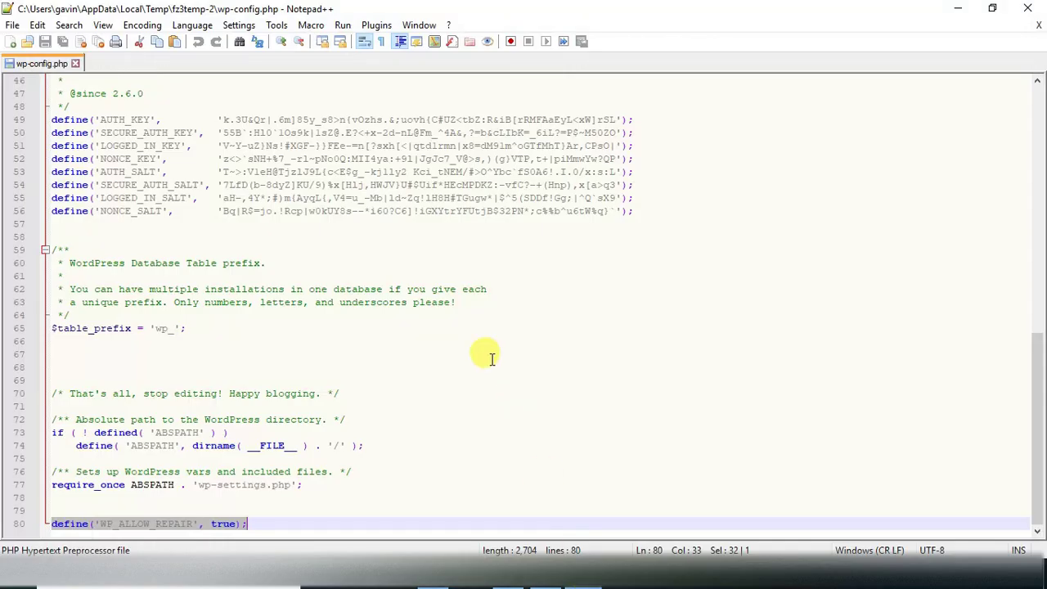
{"action": "left_click_drag", "start_coordinate": [247, 524], "coordinate": [51, 524]}
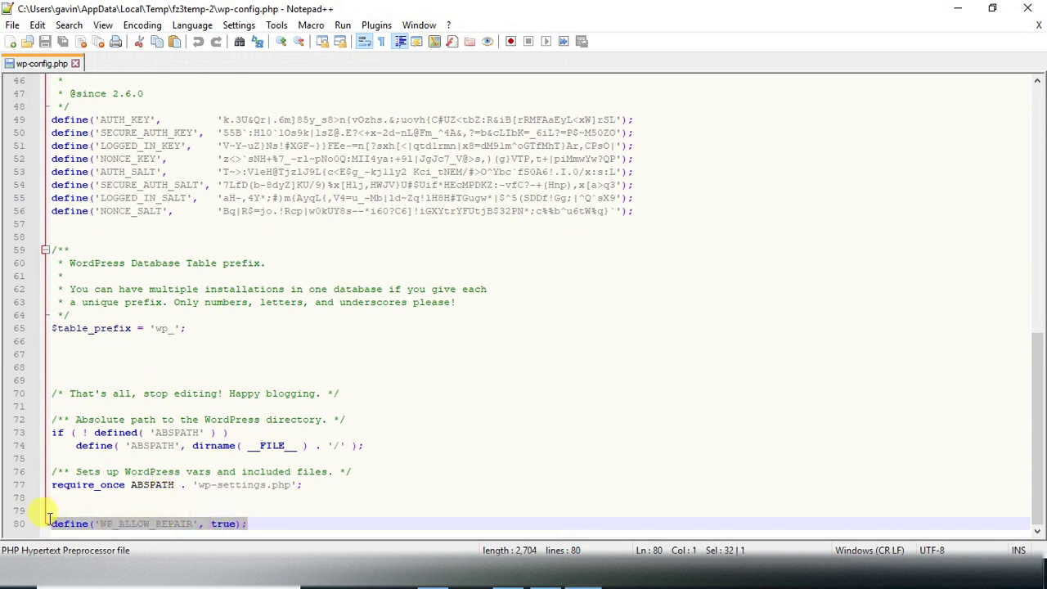
{"action": "key", "text": "BackSpace"}
{"action": "key", "text": "BackSpace"}
{"action": "key", "text": "BackSpace"}
{"action": "key", "text": "BackSpace"}
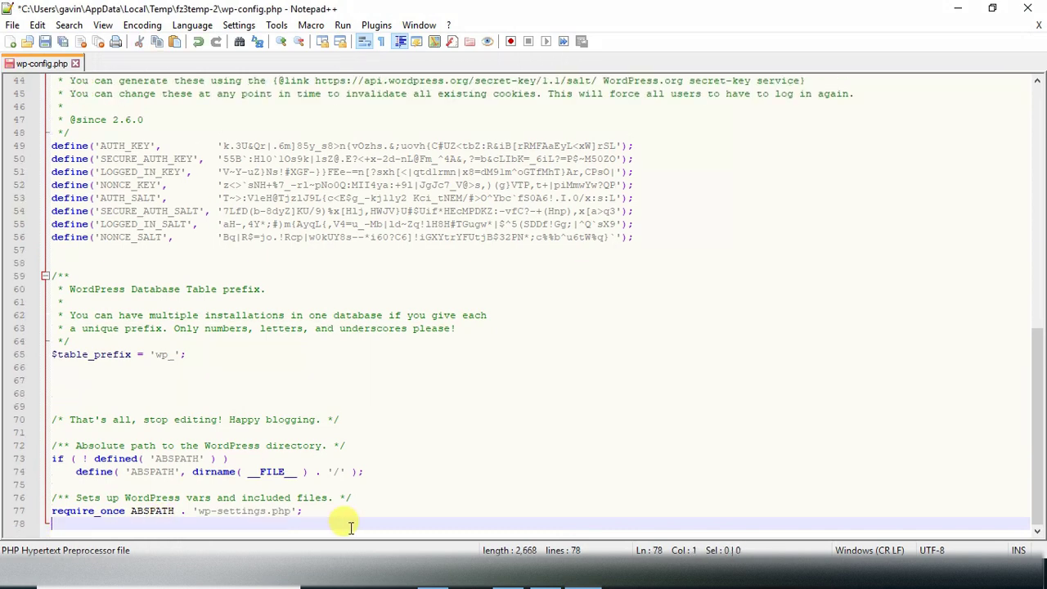
{"action": "left_click", "coordinate": [45, 42]}
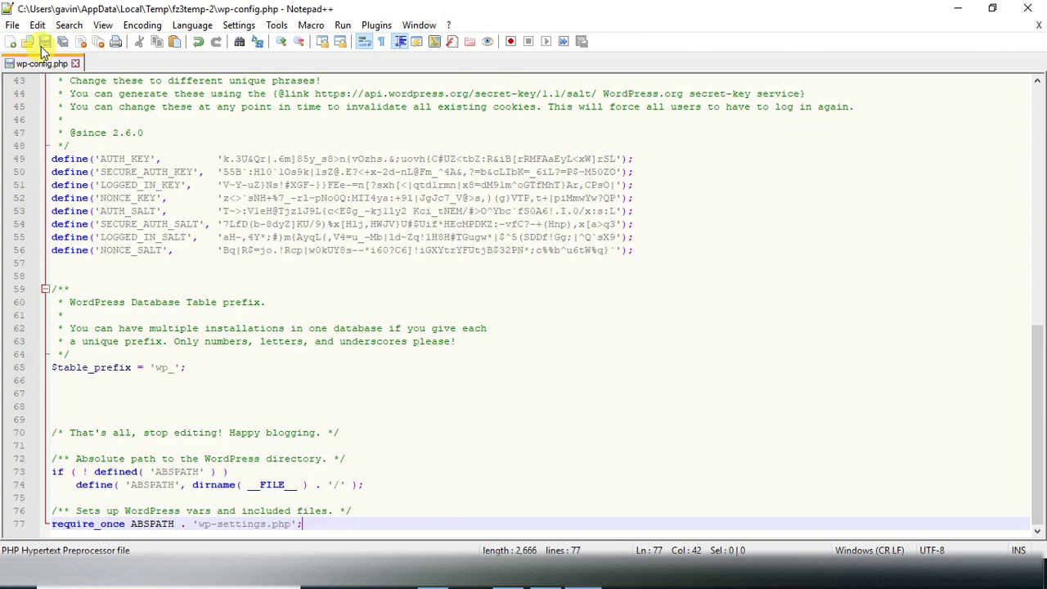
Upload the modified wp-config.php through FileZilla, and reload the database repair page in the browser.
{"action": "left_click", "coordinate": [521, 587]}
{"action": "left_click", "coordinate": [496, 338]}
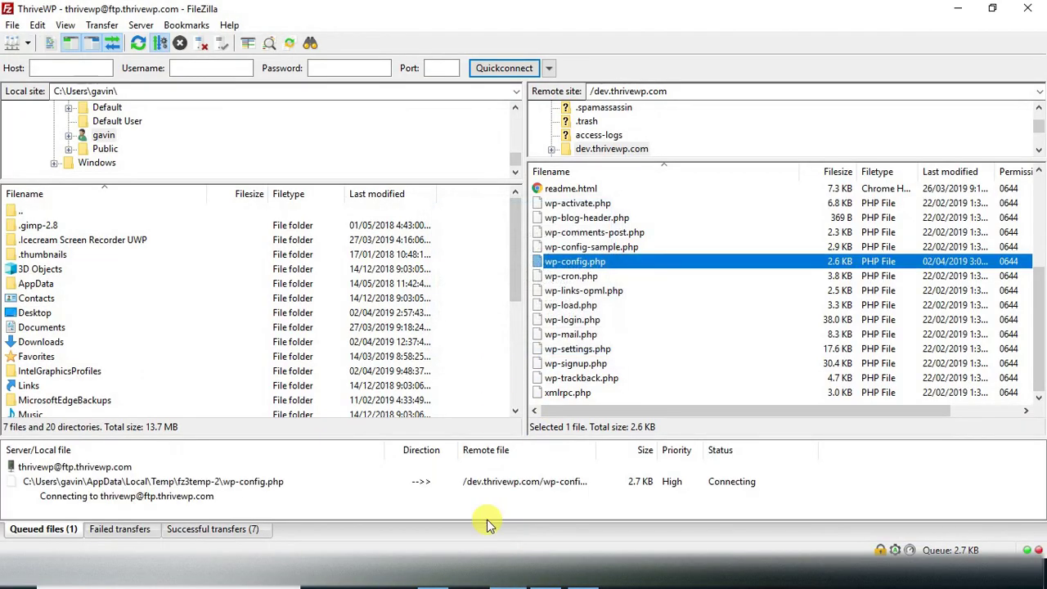
{"action": "left_click", "coordinate": [424, 587]}
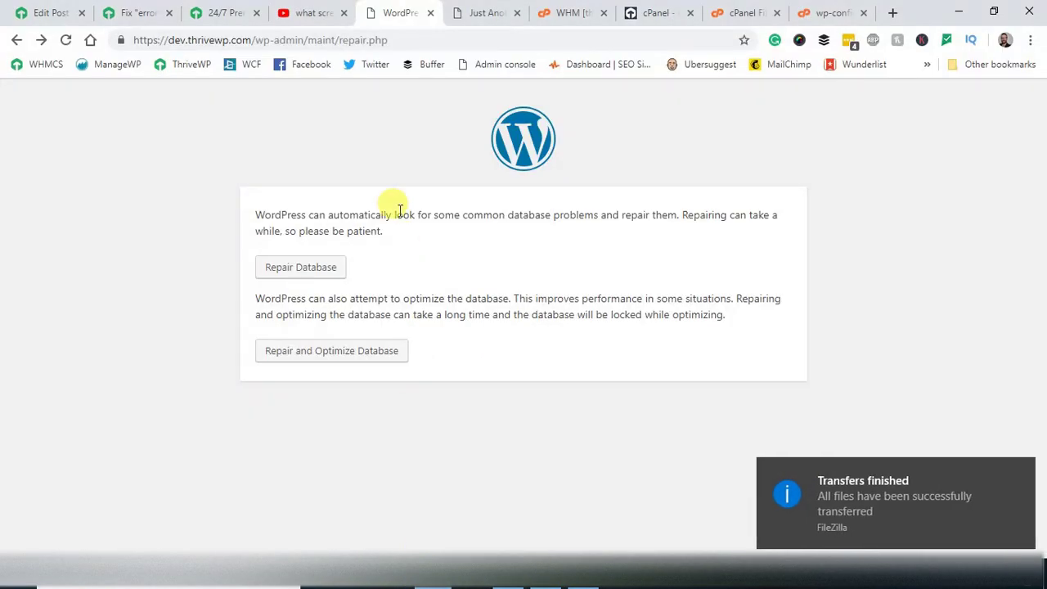
{"action": "left_click", "coordinate": [391, 39]}
{"action": "key", "text": "Return"}
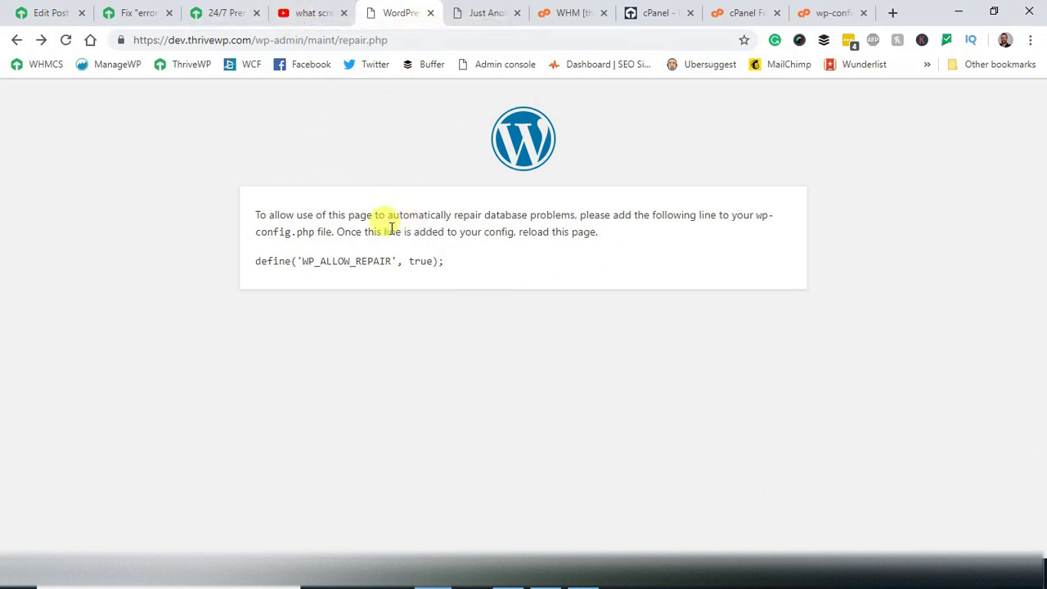
Read the article's sections on removing the repair line, overloaded database servers and managed hosting, and return to the corrupted database section.
{"action": "left_click", "coordinate": [144, 12]}
{"action": "scroll", "coordinate": [517, 390], "scroll_direction": "down", "scroll_amount": 5}
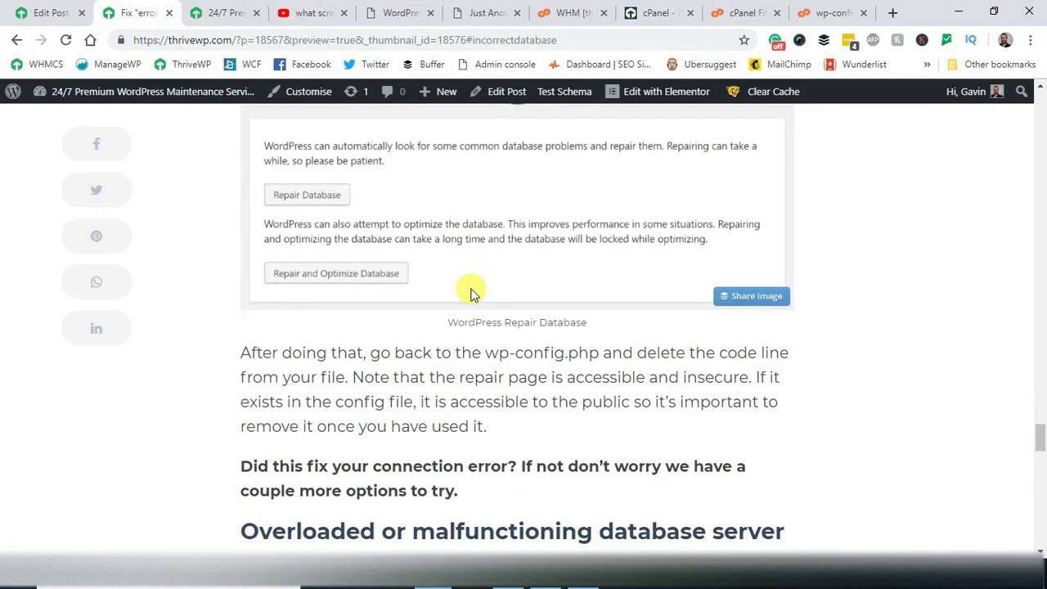
{"action": "scroll", "coordinate": [455, 299], "scroll_direction": "down", "scroll_amount": 1}
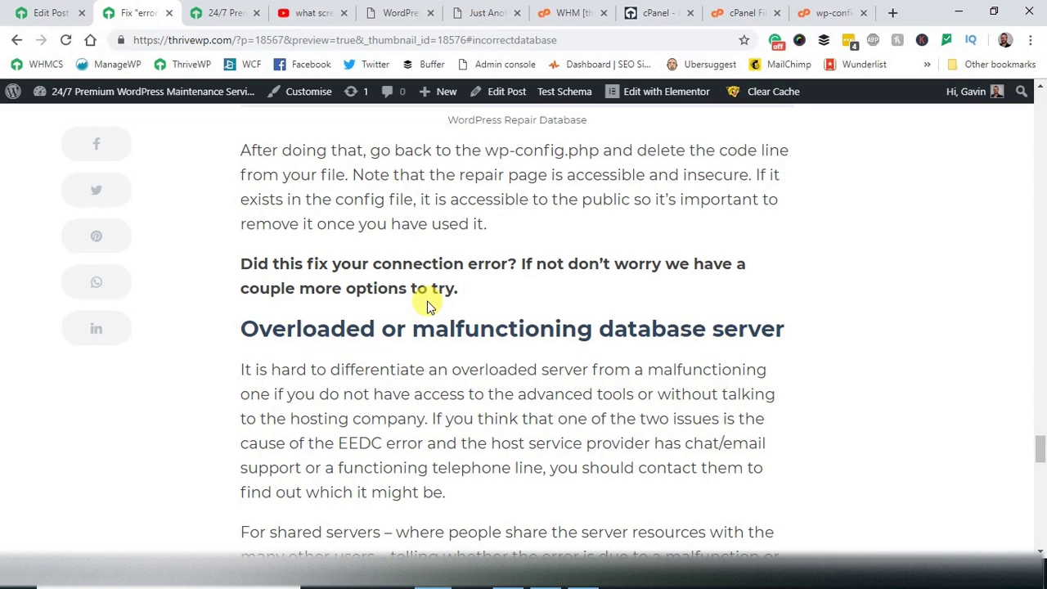
{"action": "scroll", "coordinate": [426, 304], "scroll_direction": "down", "scroll_amount": 2}
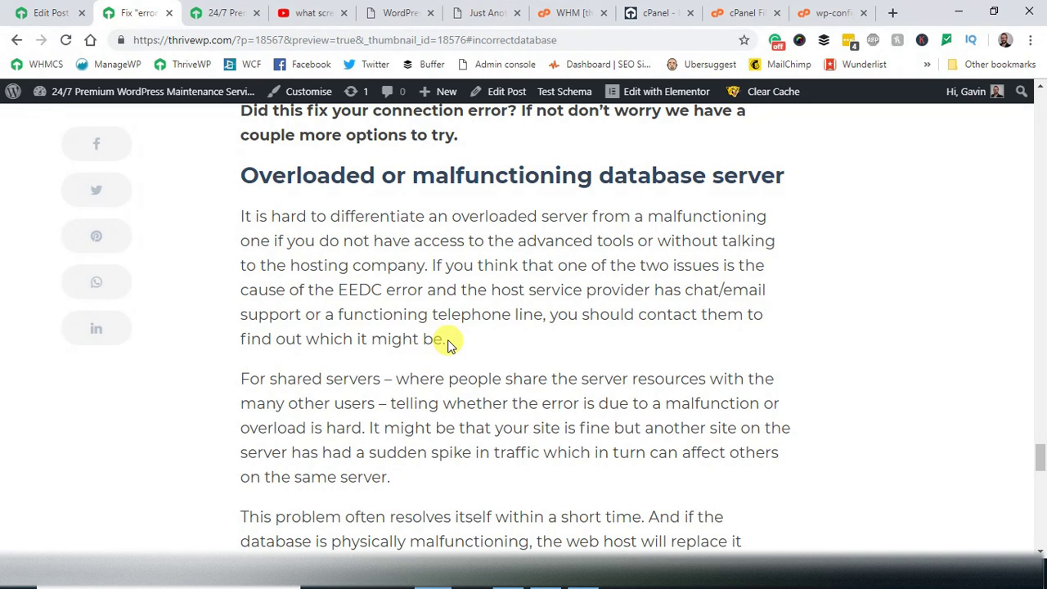
{"action": "scroll", "coordinate": [449, 345], "scroll_direction": "down", "scroll_amount": 2}
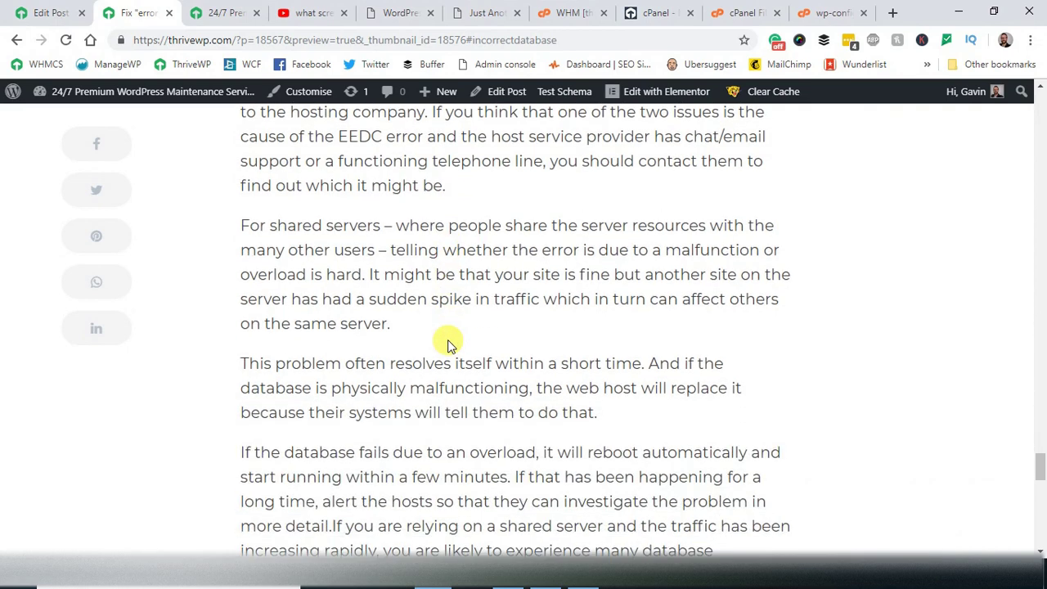
{"action": "scroll", "coordinate": [449, 344], "scroll_direction": "down", "scroll_amount": 3}
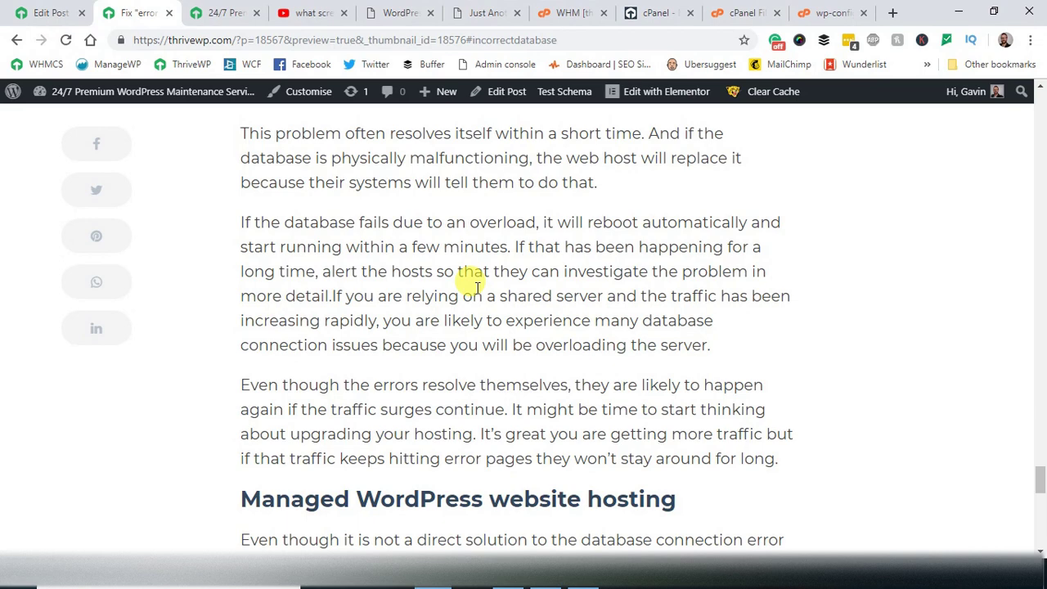
{"action": "scroll", "coordinate": [476, 288], "scroll_direction": "down", "scroll_amount": 2}
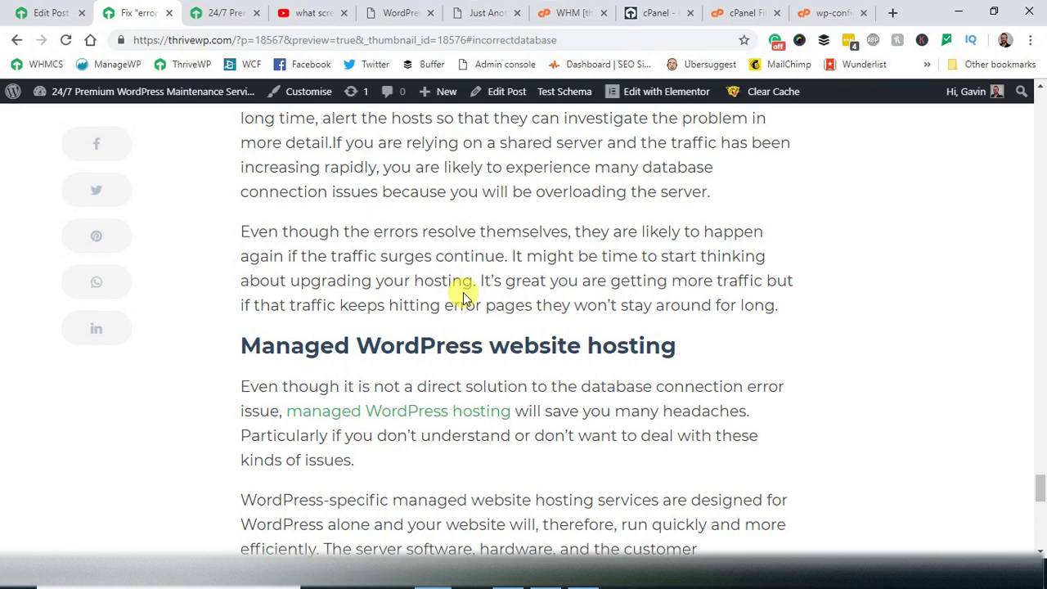
{"action": "scroll", "coordinate": [462, 296], "scroll_direction": "up", "scroll_amount": 10}
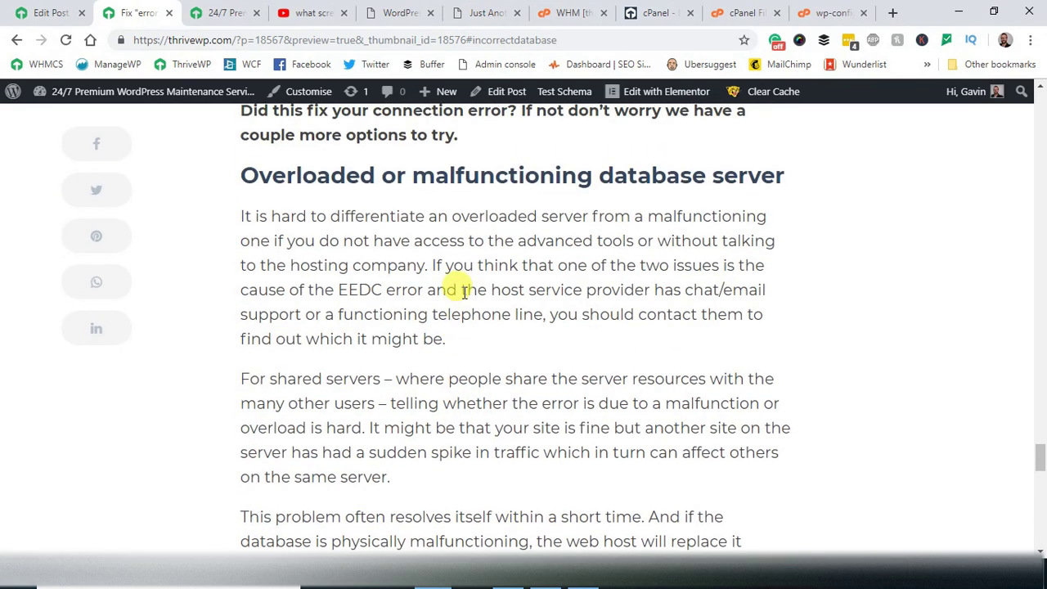
{"action": "scroll", "coordinate": [464, 296], "scroll_direction": "up", "scroll_amount": 2}
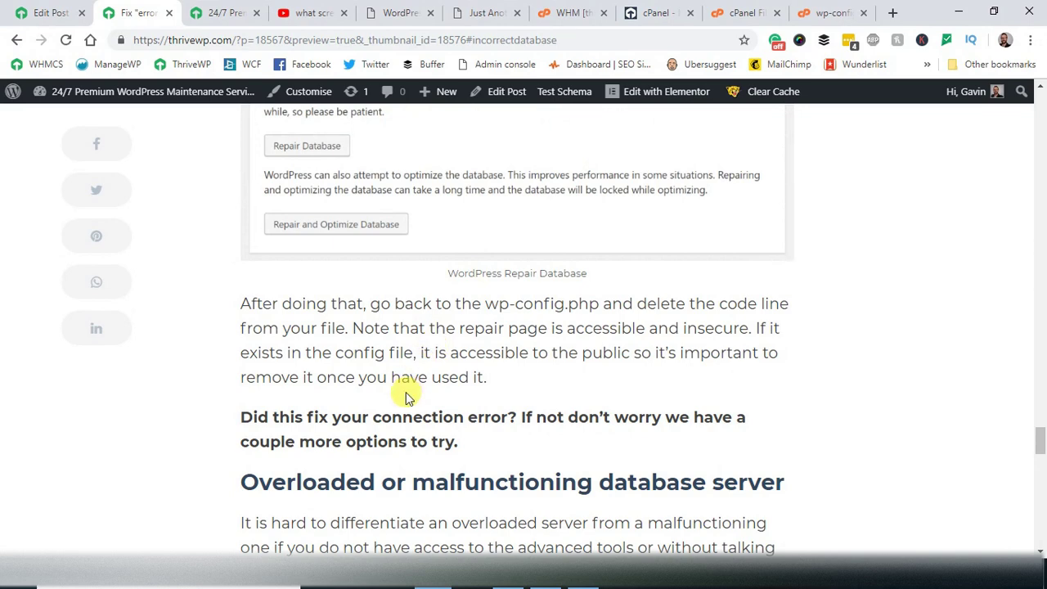
{"action": "scroll", "coordinate": [406, 396], "scroll_direction": "up", "scroll_amount": 4}
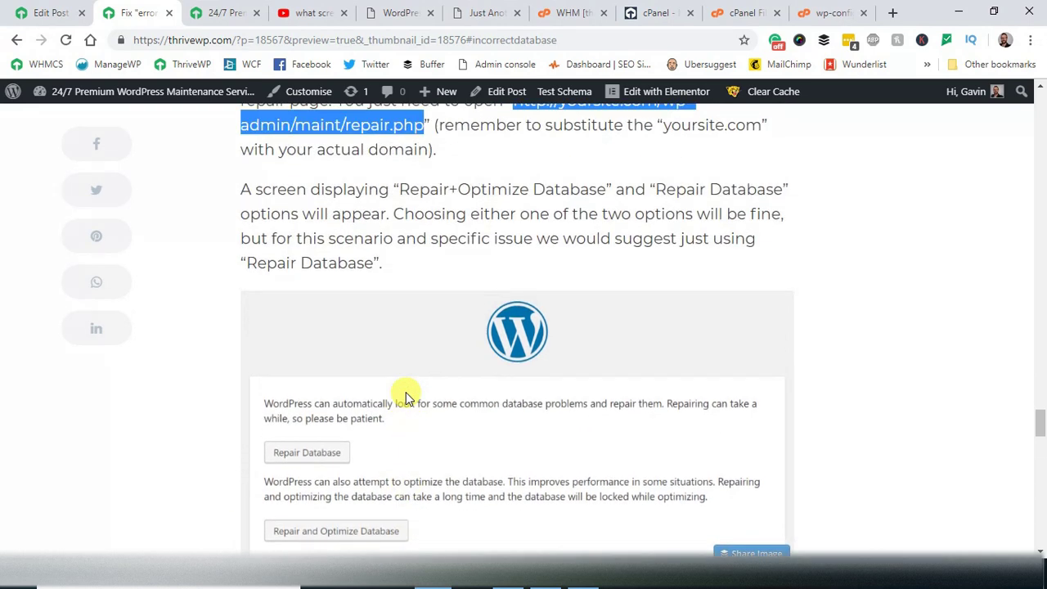
{"action": "scroll", "coordinate": [406, 396], "scroll_direction": "up", "scroll_amount": 4}
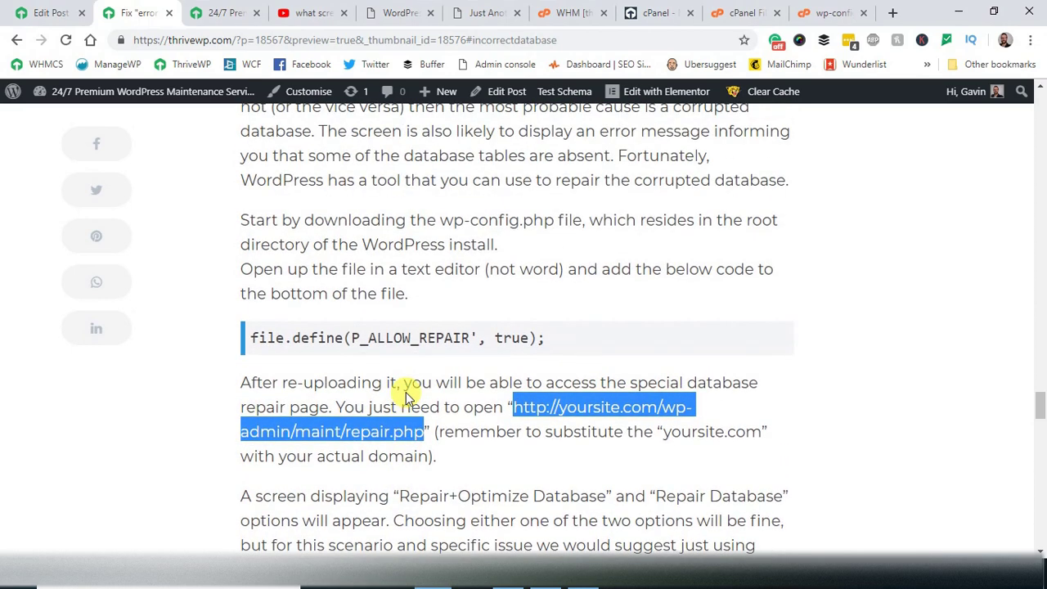
{"action": "scroll", "coordinate": [404, 375], "scroll_direction": "up", "scroll_amount": 1}
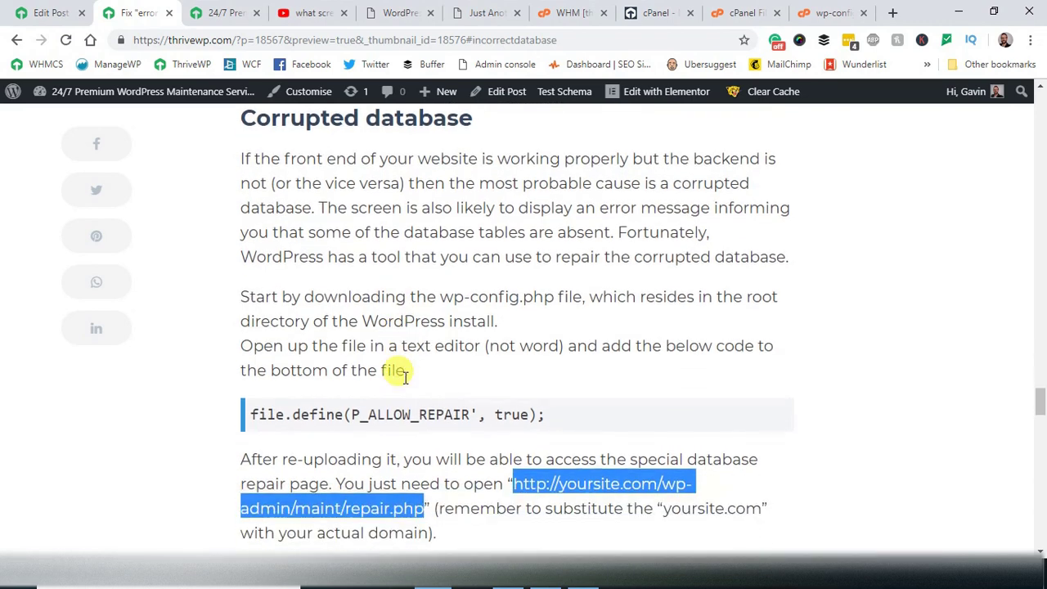